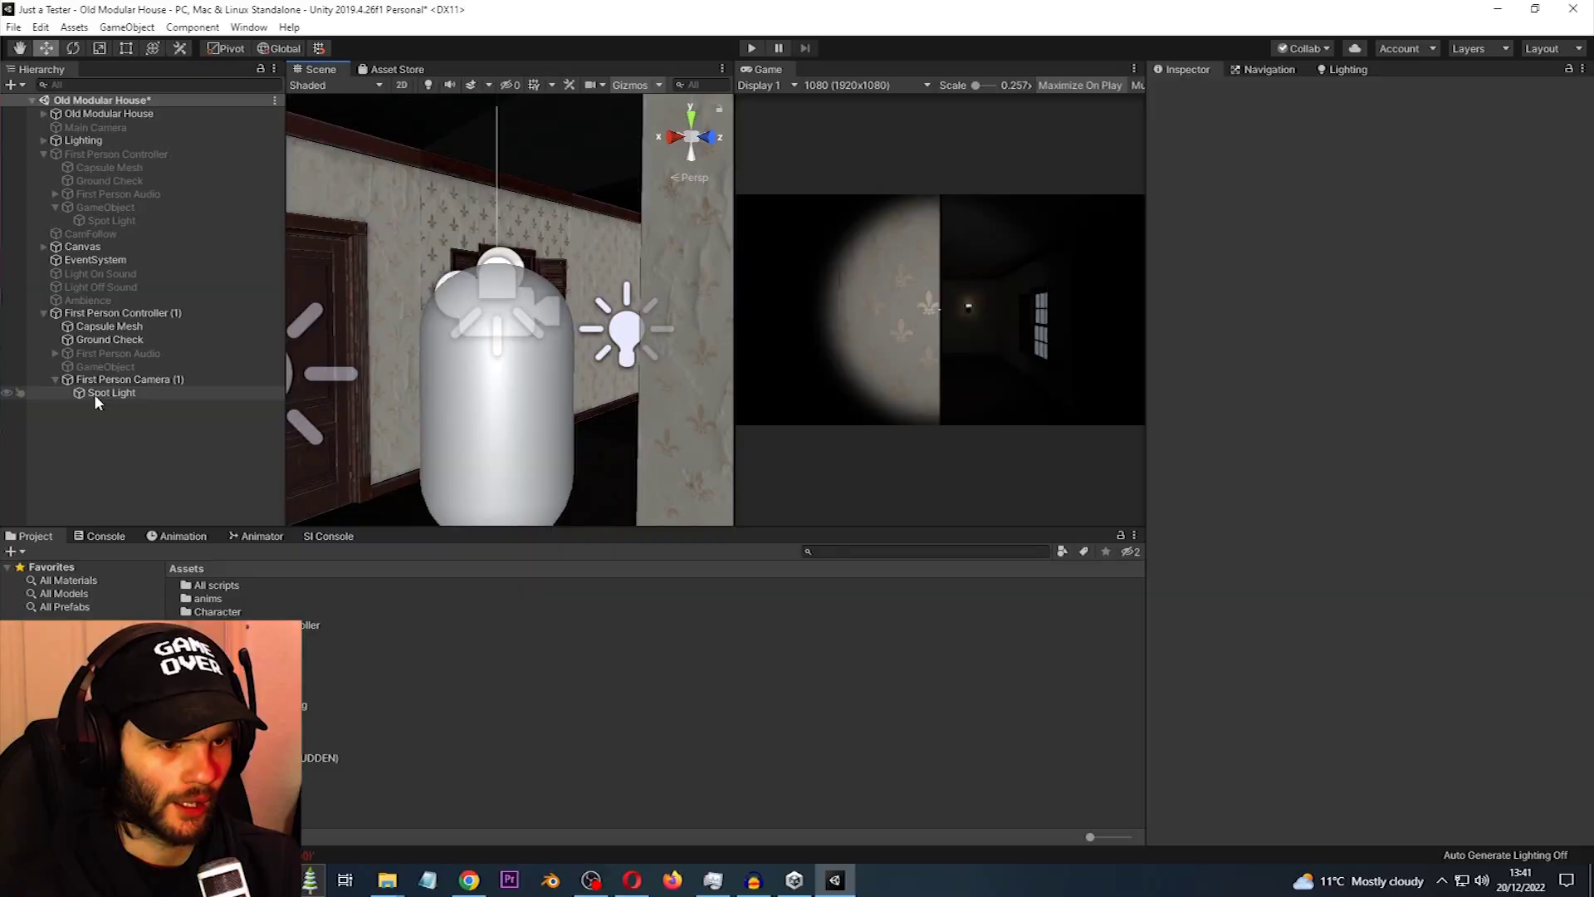
# - Select the Spot Light, then the Black texture to show its Sprite, 4 pixels-per-unit import settings
pyautogui.click(119, 393)
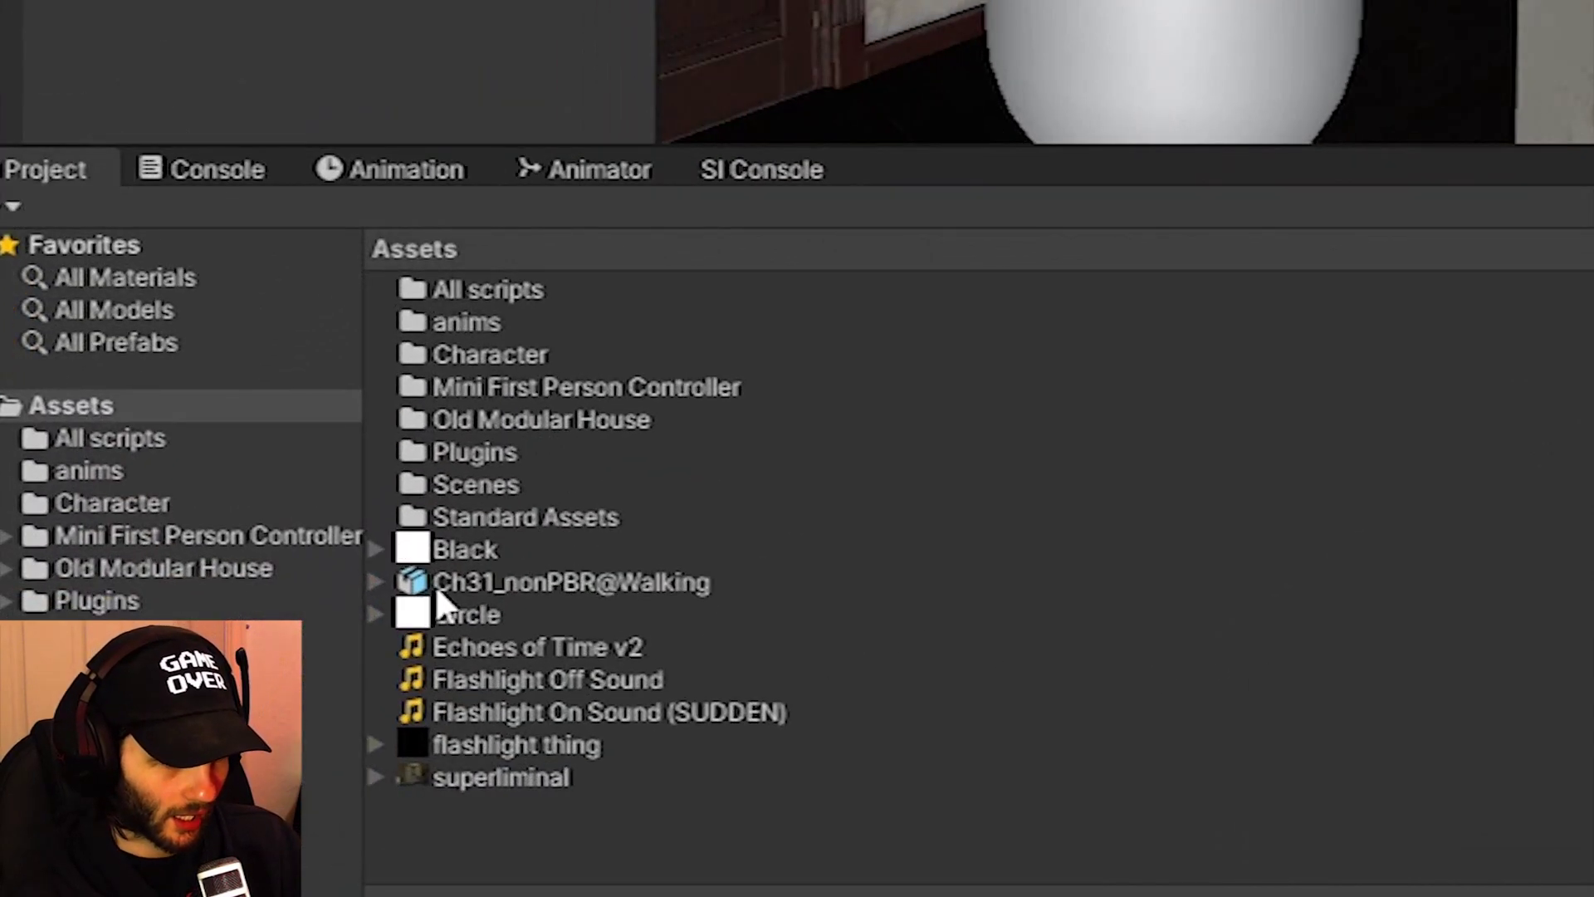
pyautogui.click(480, 549)
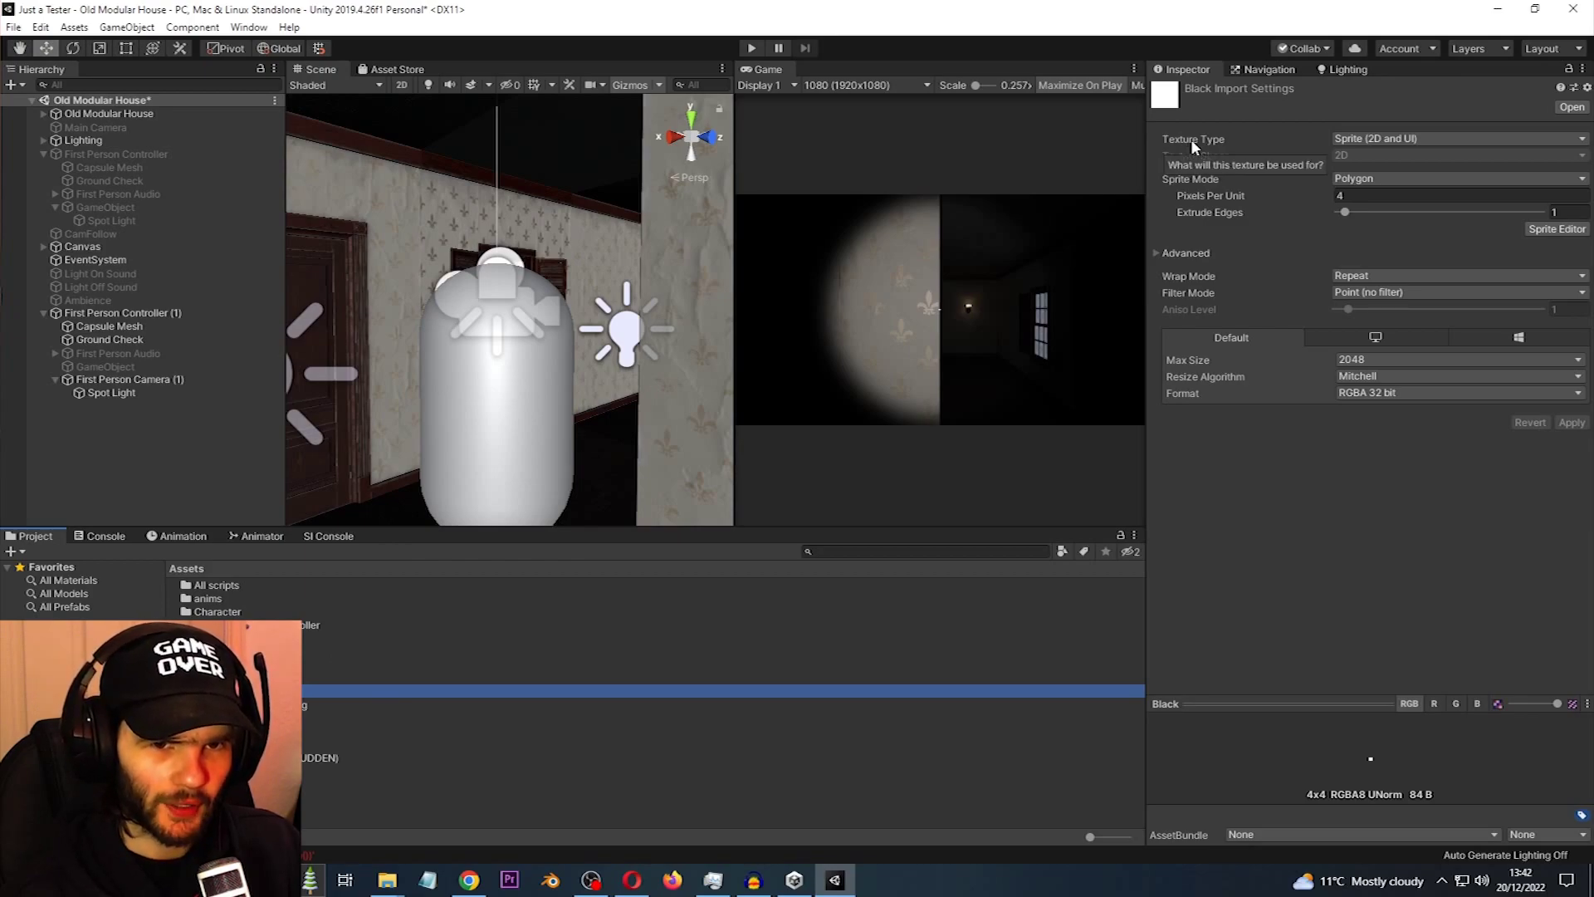
# - Switch the Black texture's Texture Type to Cookie
pyautogui.click(1362, 139)
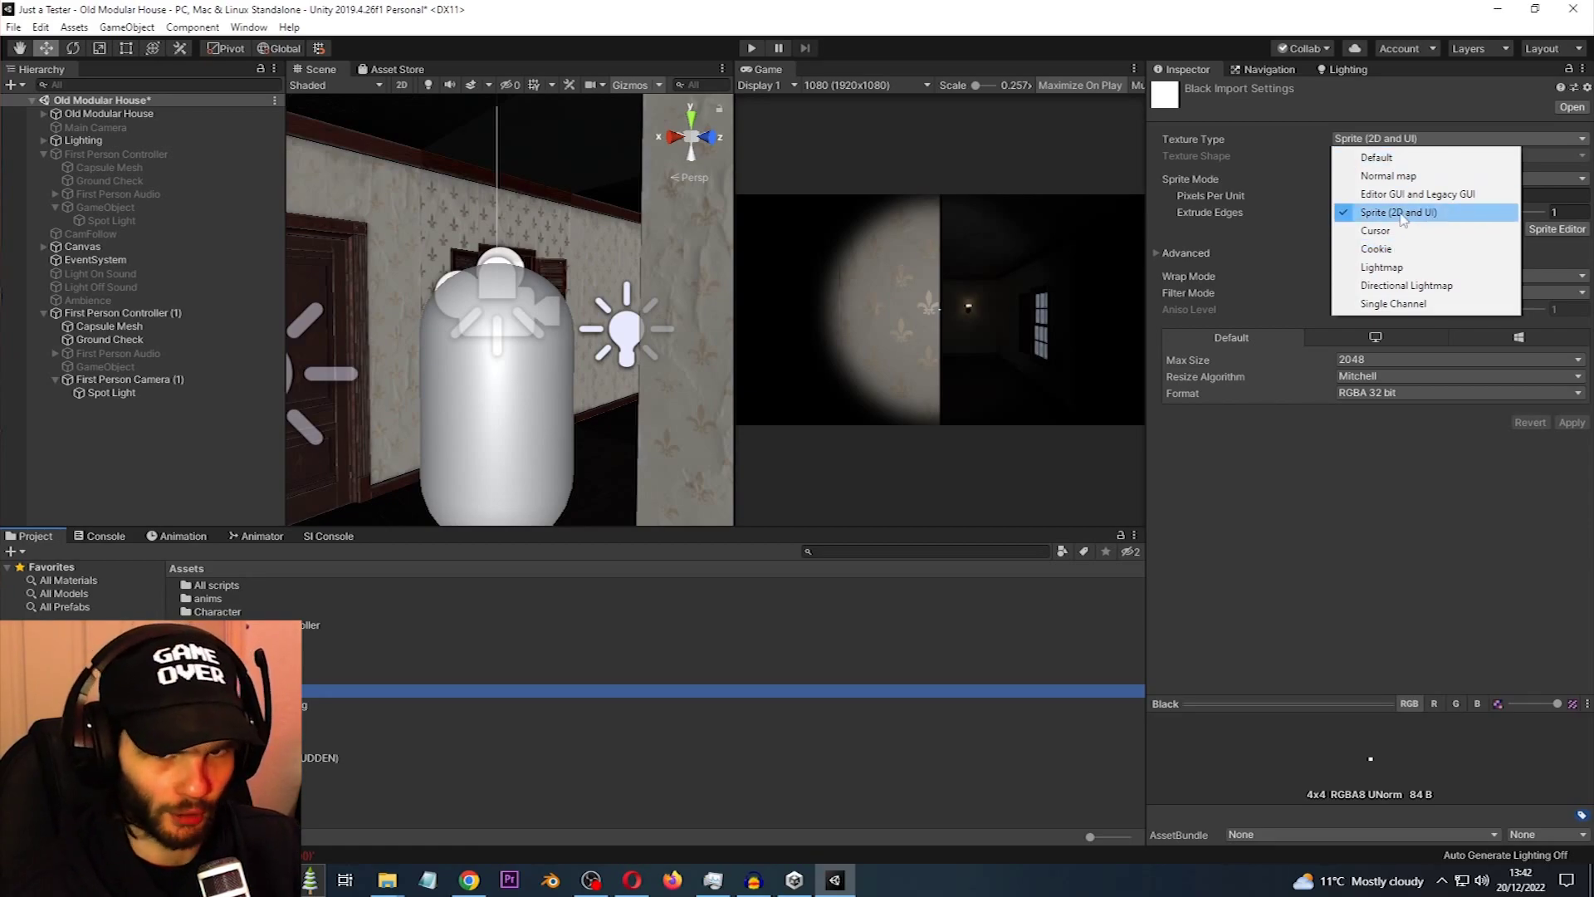
pyautogui.click(1369, 483)
pyautogui.click(1364, 141)
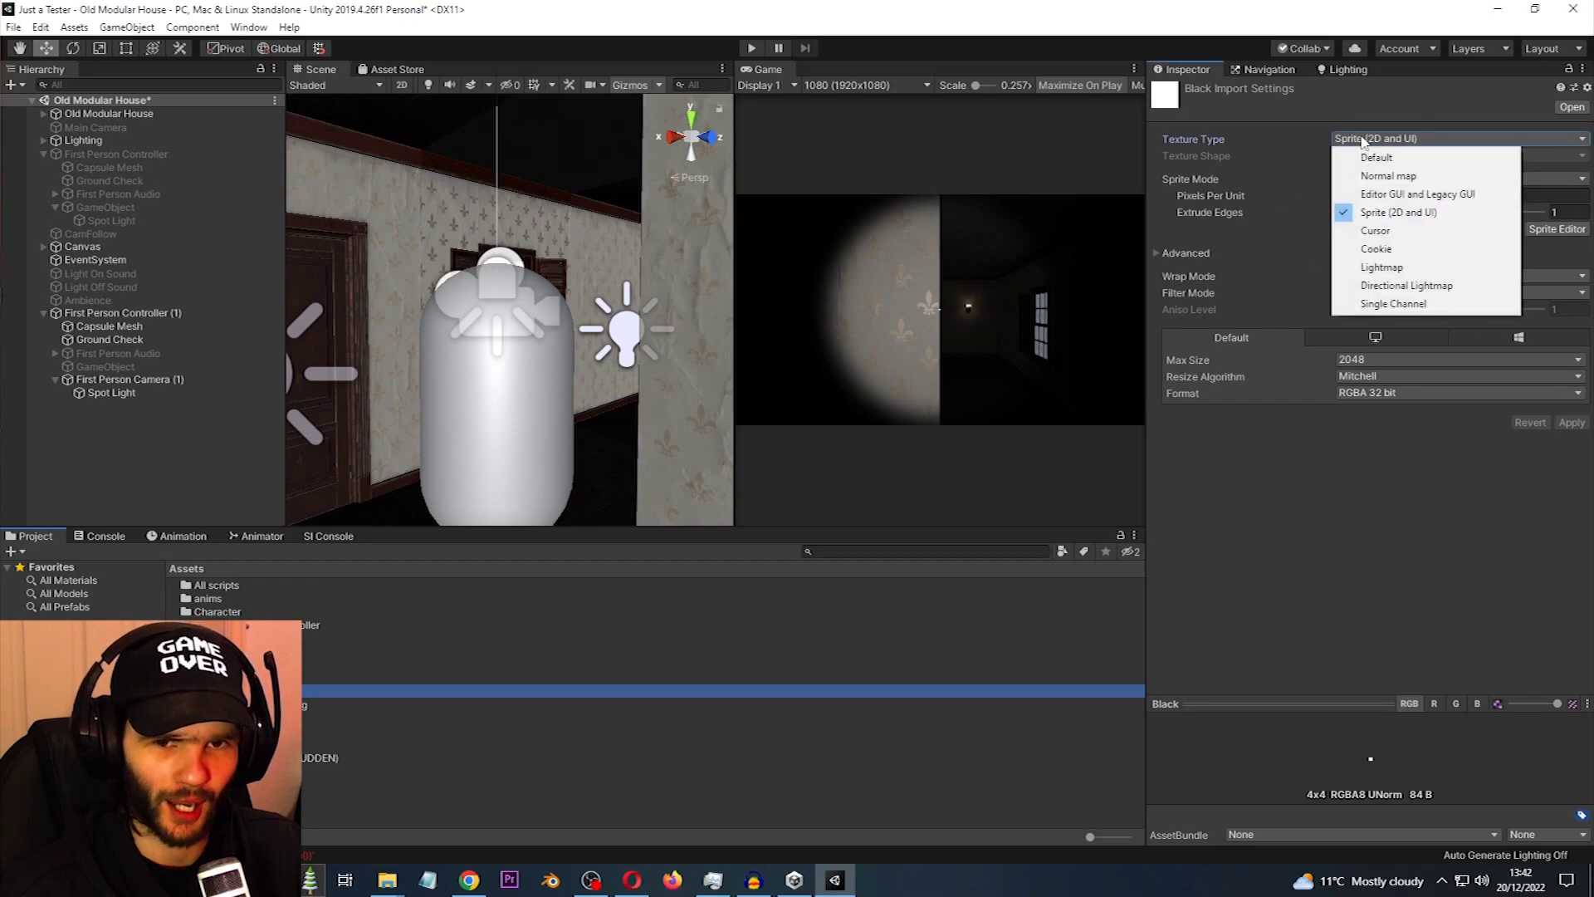
pyautogui.click(1382, 250)
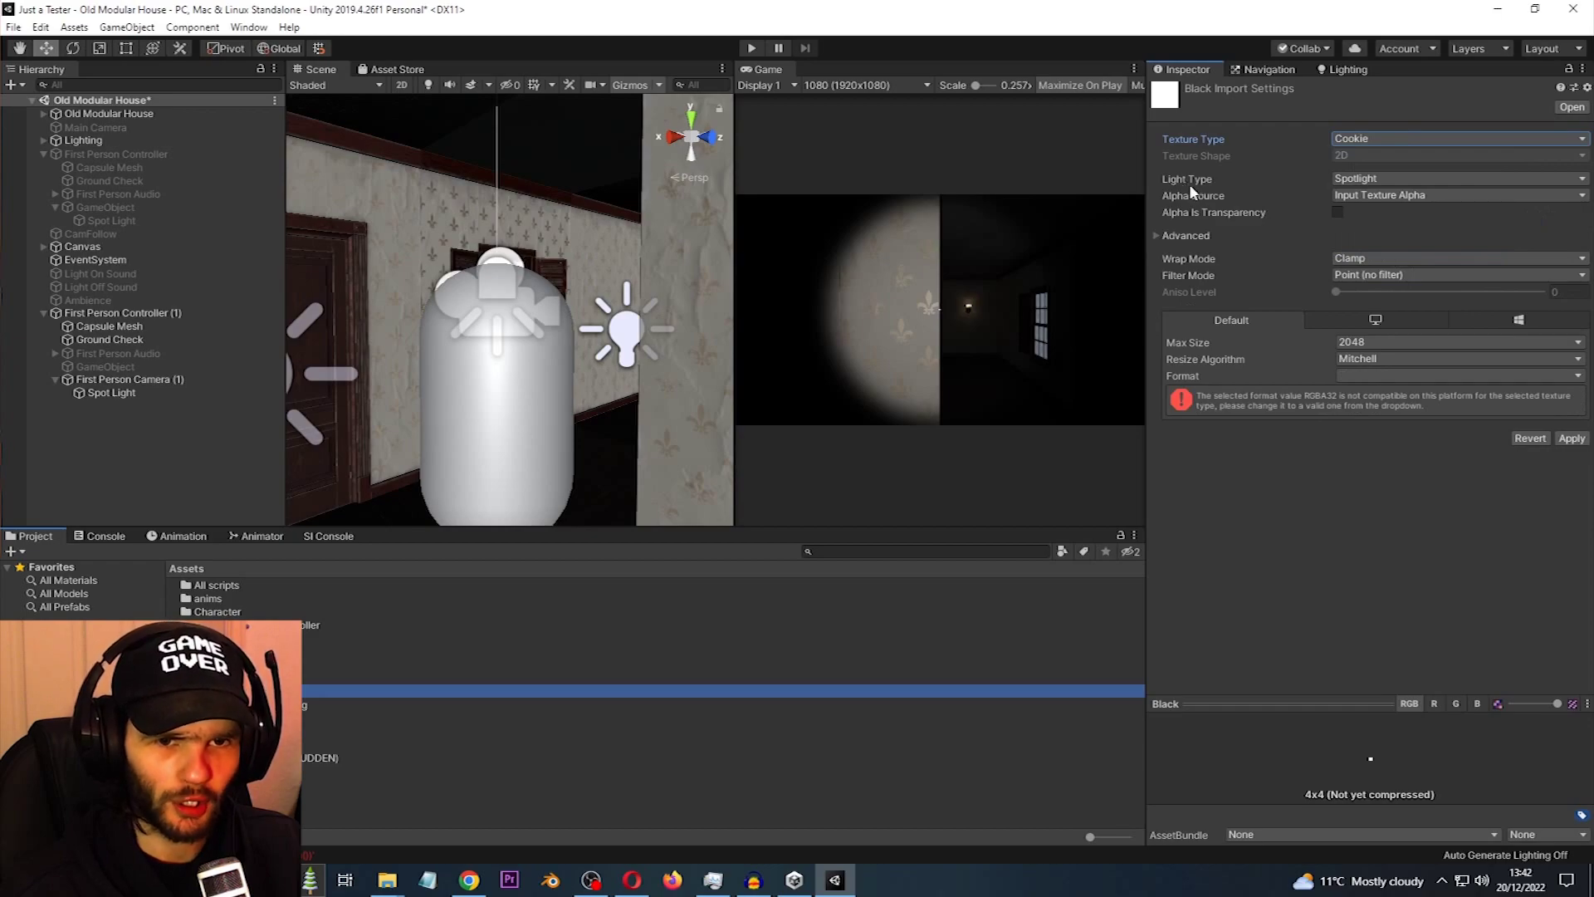
# - Review the cookie's Light Type and Alpha Source options, then set the type back to Sprite (2D and UI)
pyautogui.click(1362, 179)
pyautogui.click(1365, 180)
pyautogui.click(1366, 198)
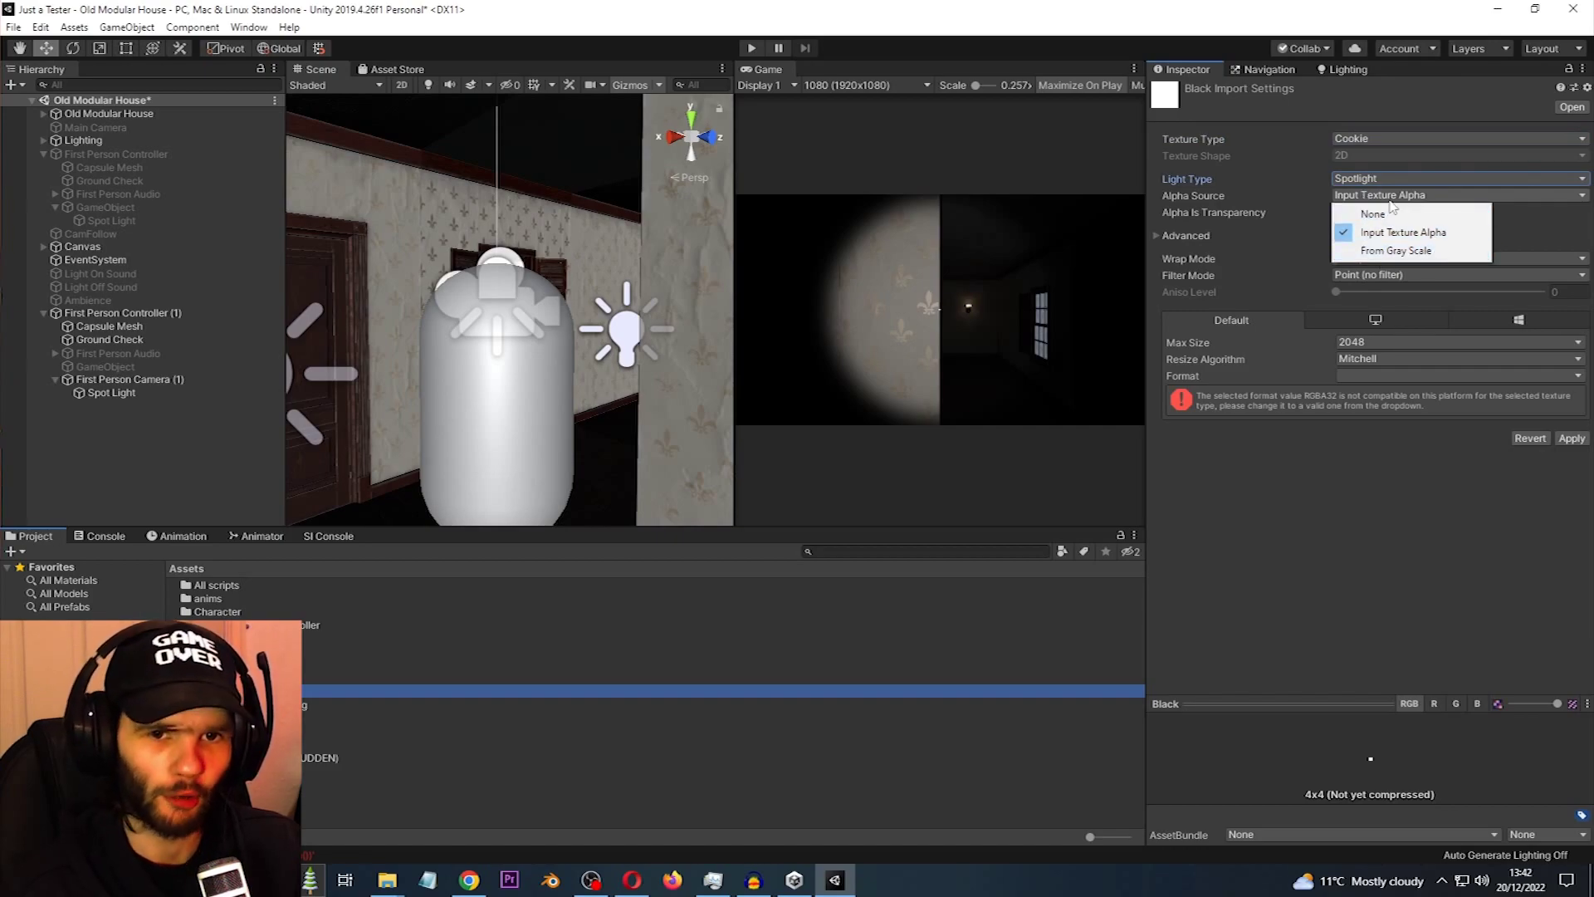
pyautogui.click(1391, 200)
pyautogui.click(1386, 139)
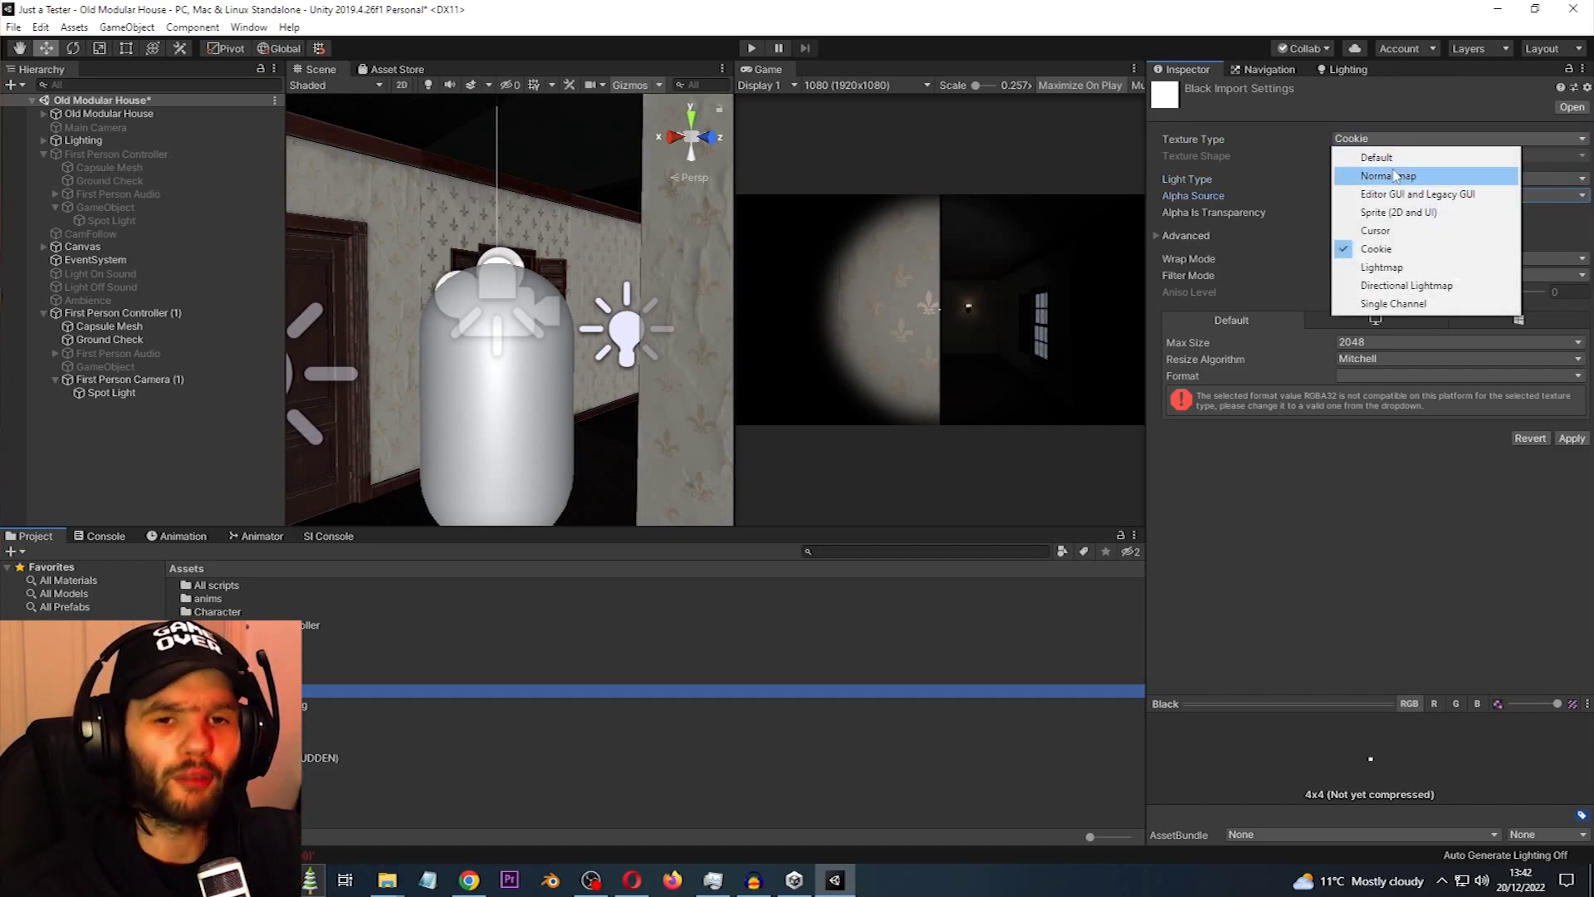
pyautogui.click(1398, 212)
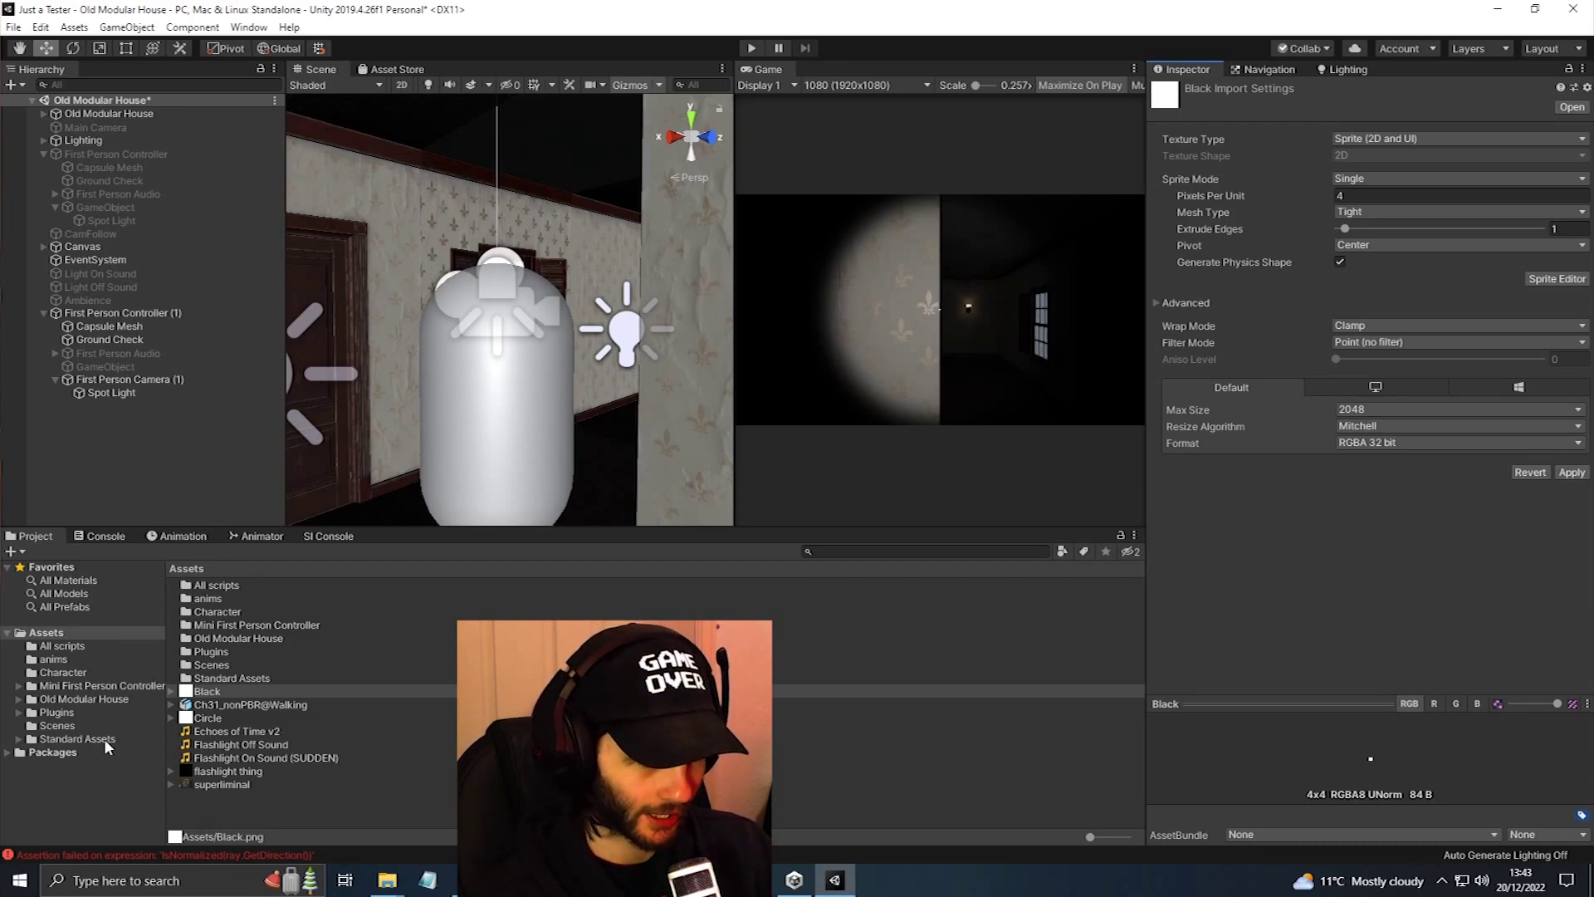
# - Revert the Black texture's unapplied import changes while browsing to Standard Assets > Effects
pyautogui.click(78, 738)
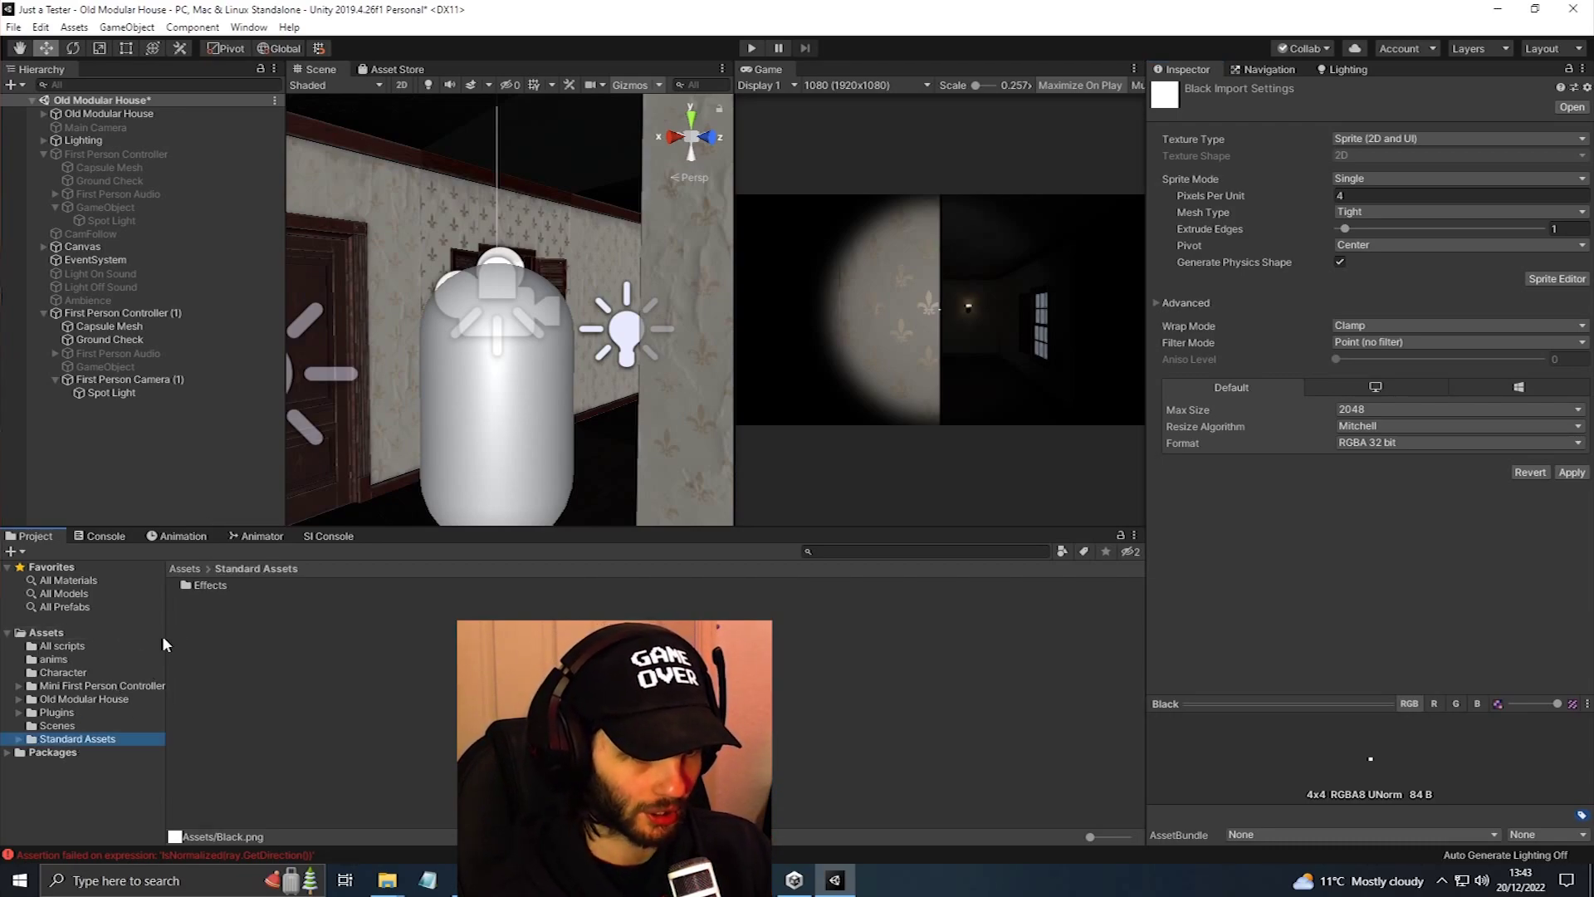
pyautogui.click(224, 585)
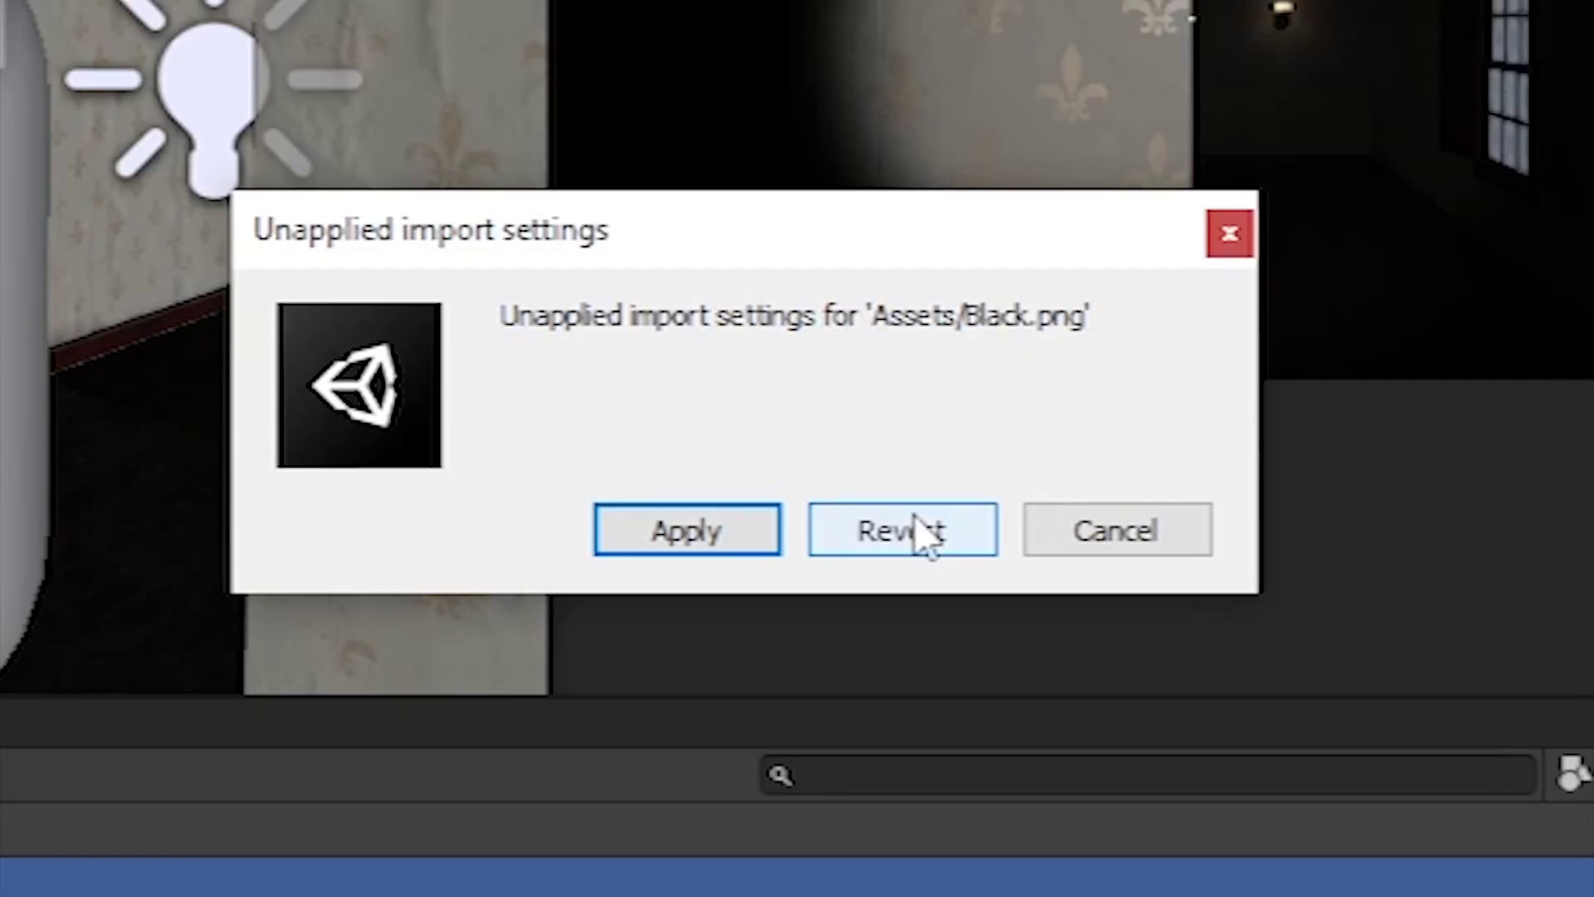
pyautogui.click(914, 531)
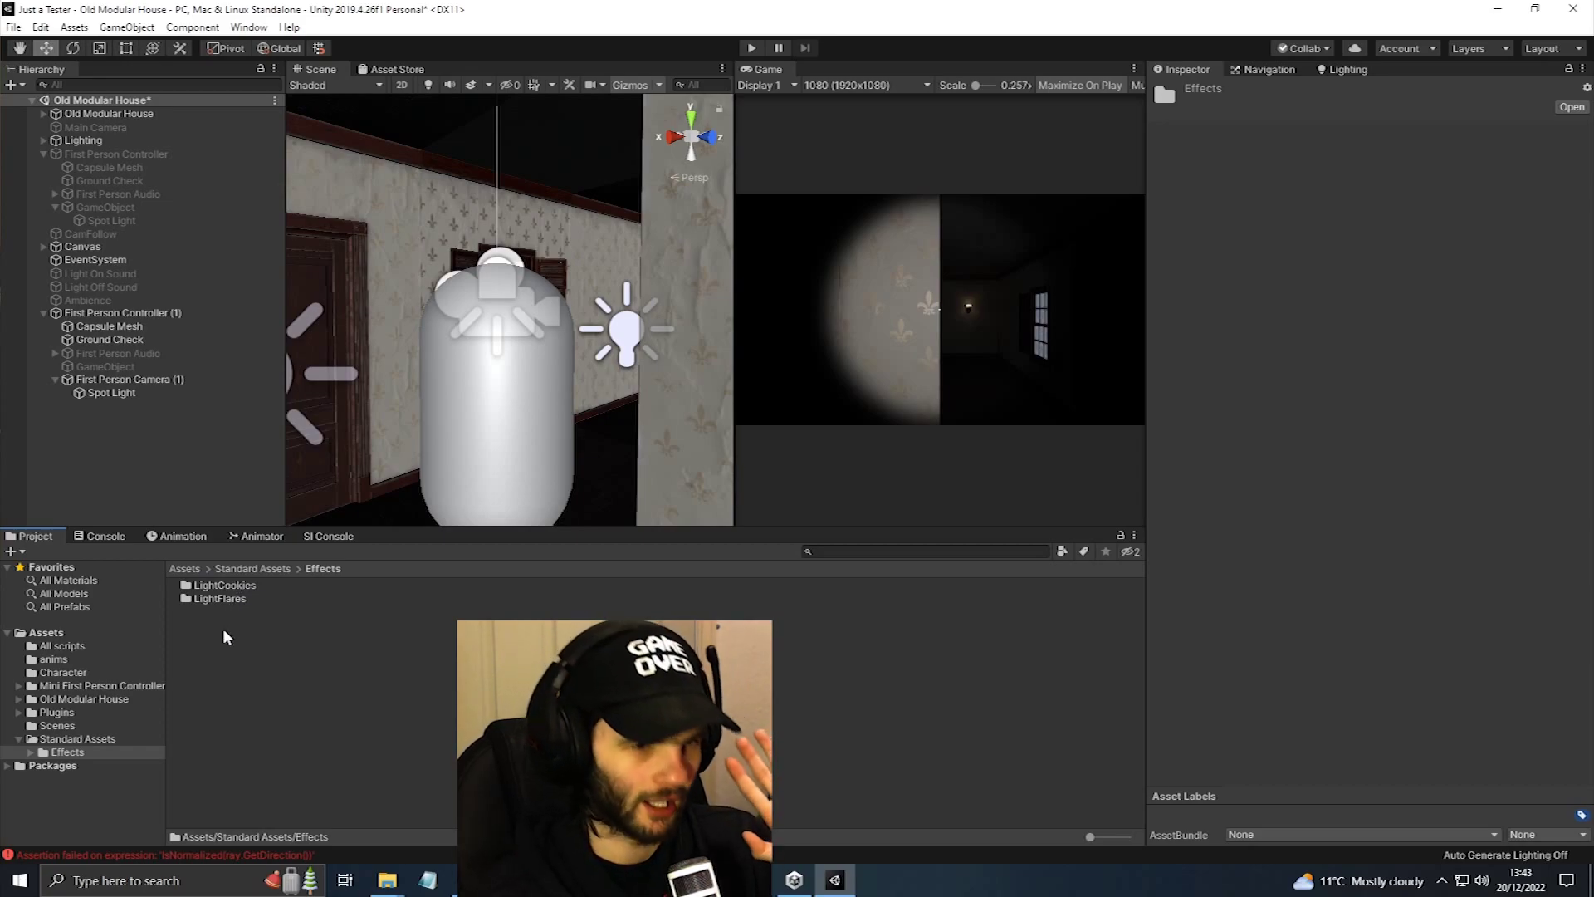
# - Show the five cookie textures in LightCookies > Textures as large previews
pyautogui.doubleClick(249, 588)
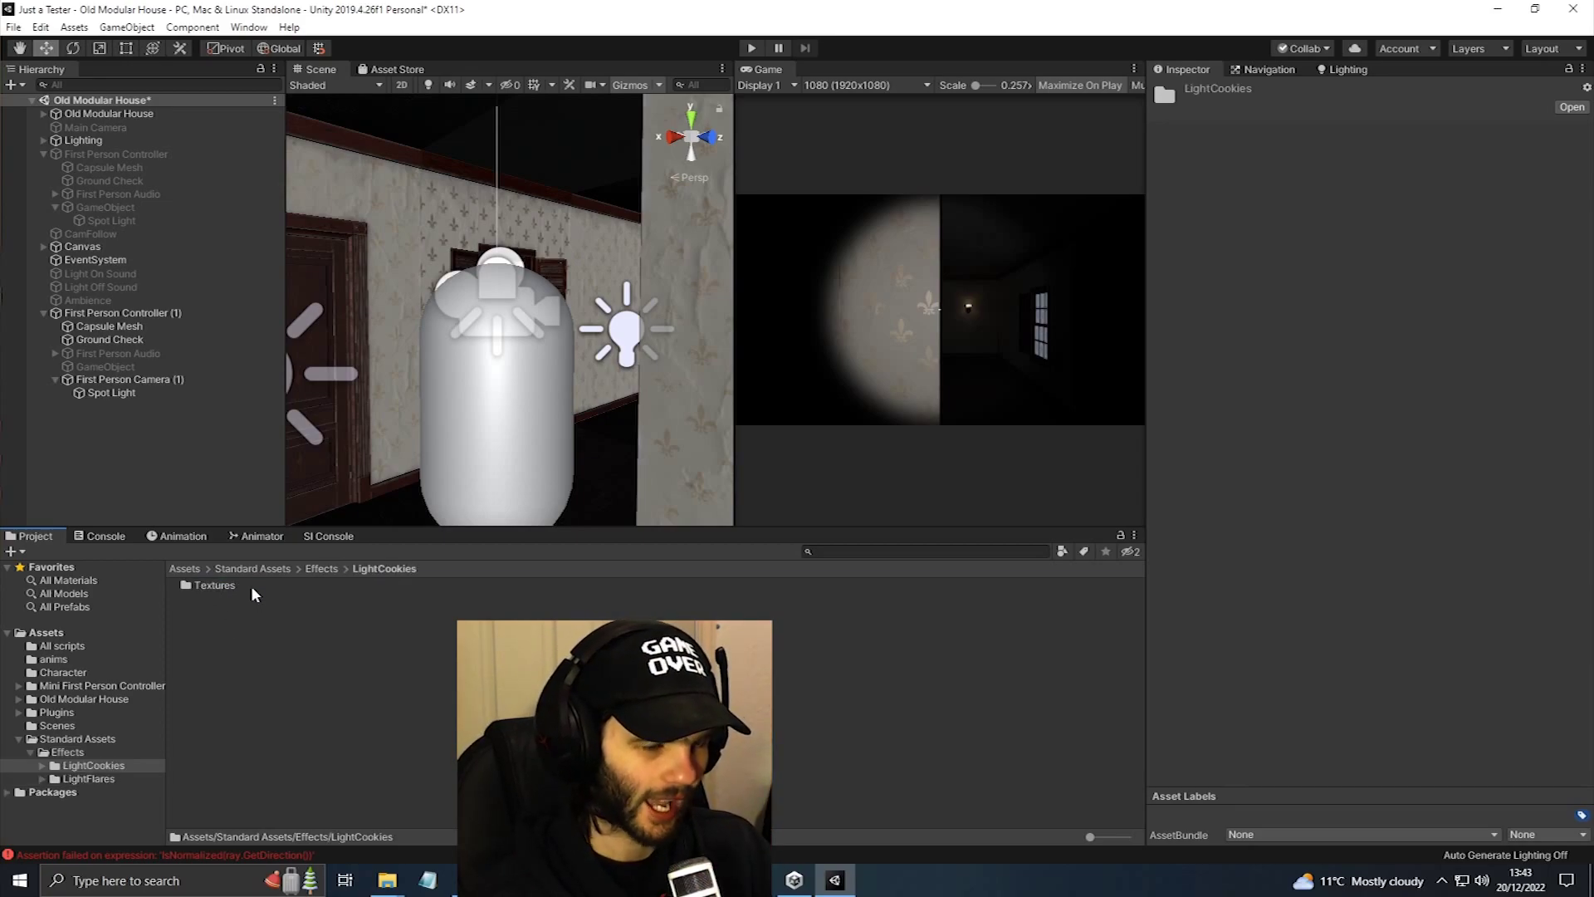
pyautogui.doubleClick(214, 586)
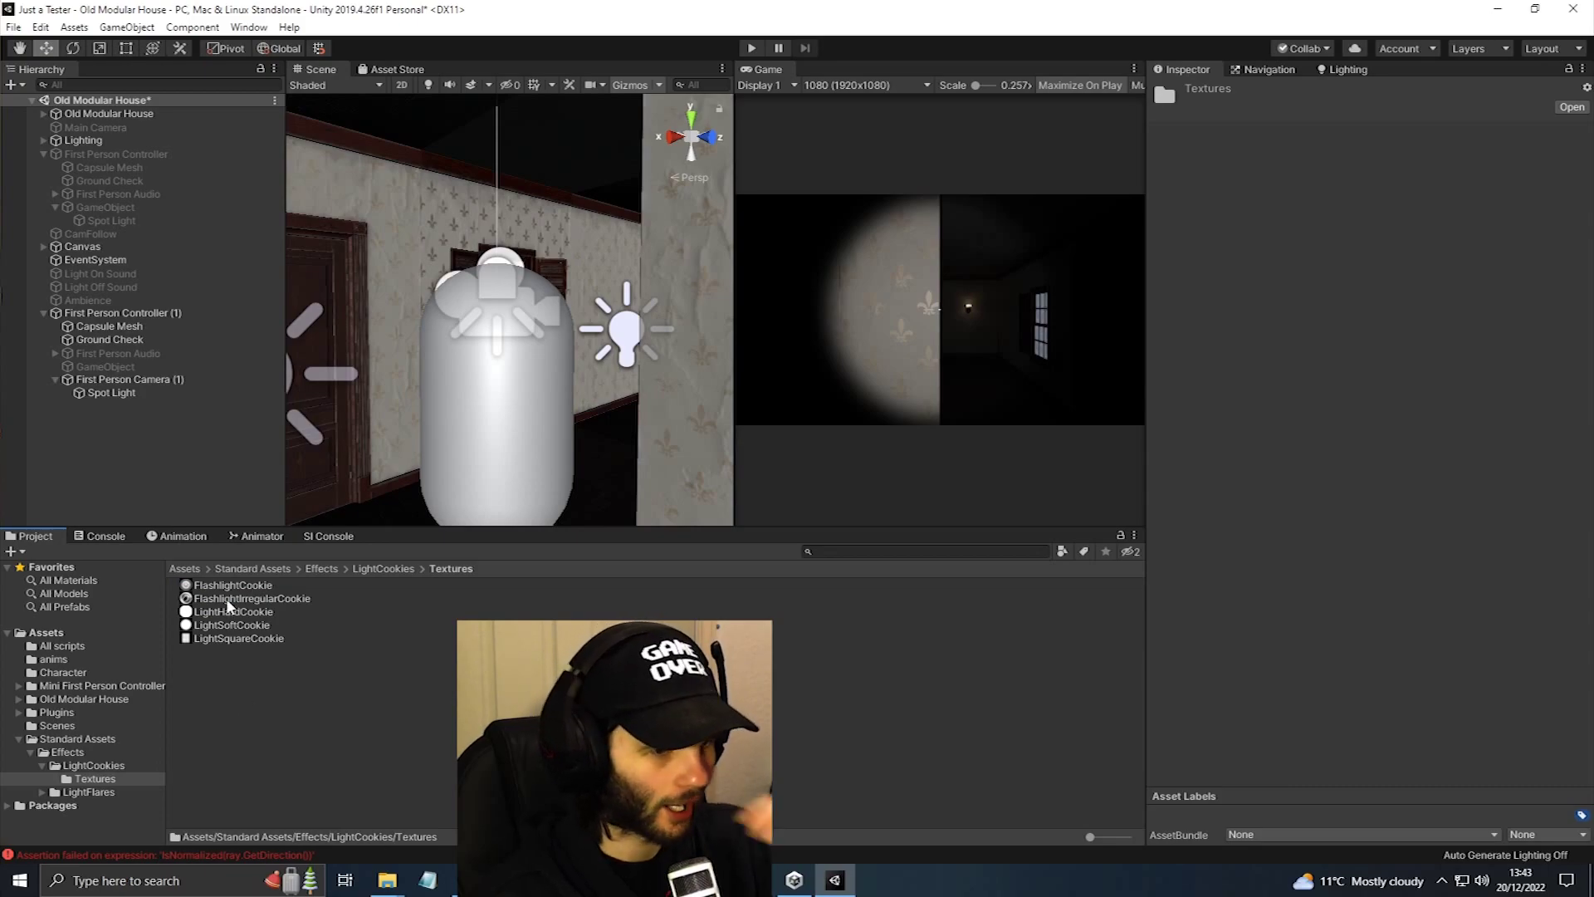
pyautogui.moveTo(1090, 838); pyautogui.dragTo(1126, 837)
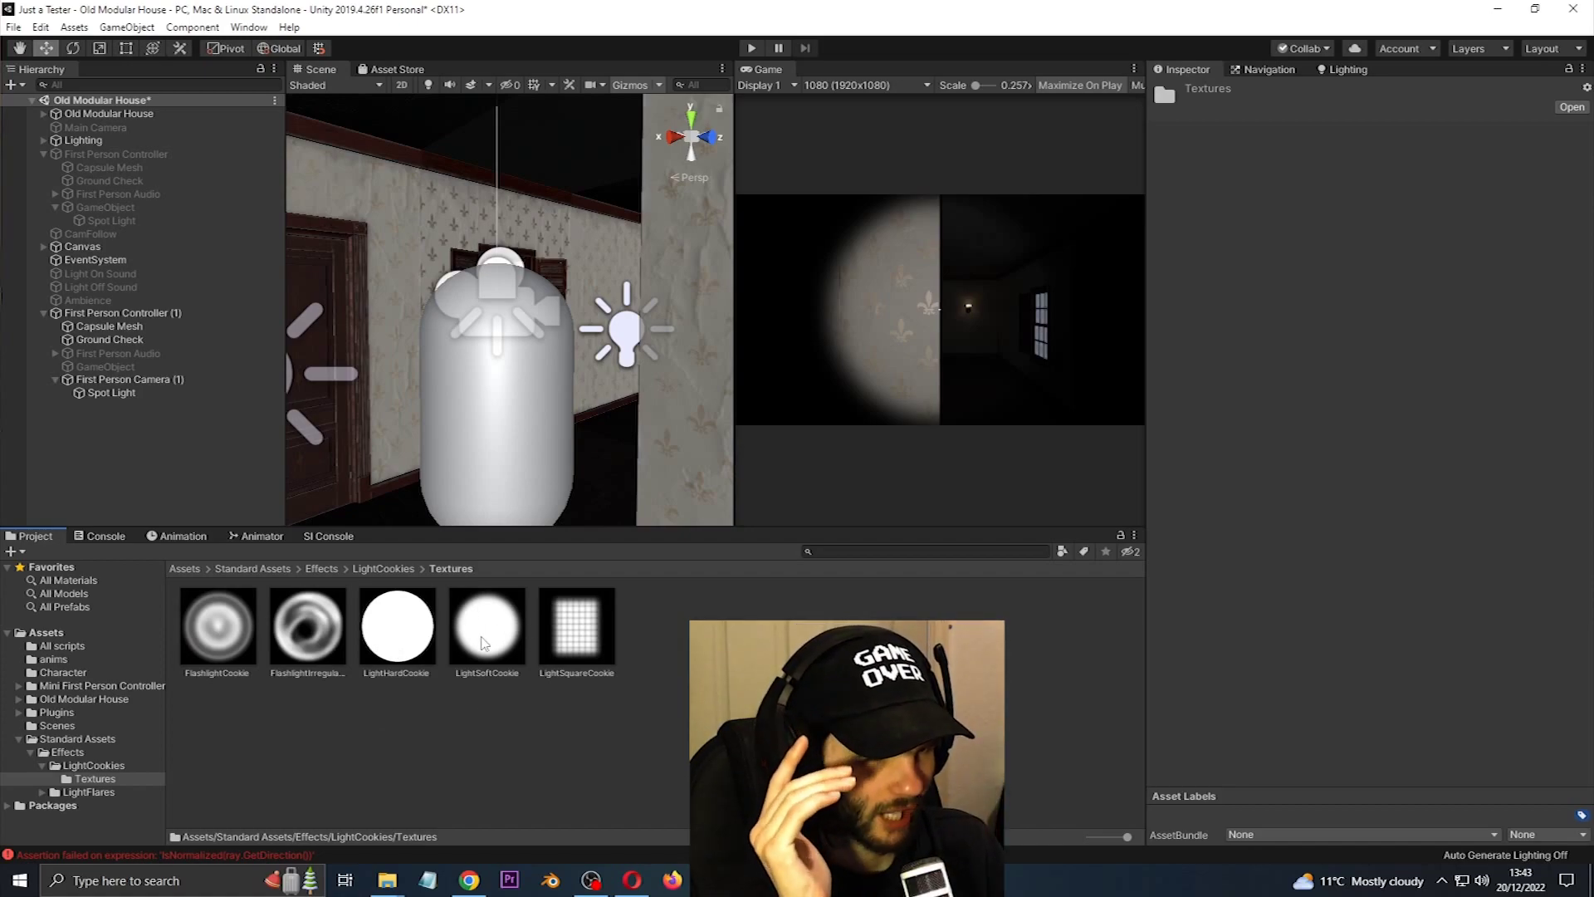
# - Give the Spot Light the LightSoftCookie cookie and play-test the beam
pyautogui.click(113, 394)
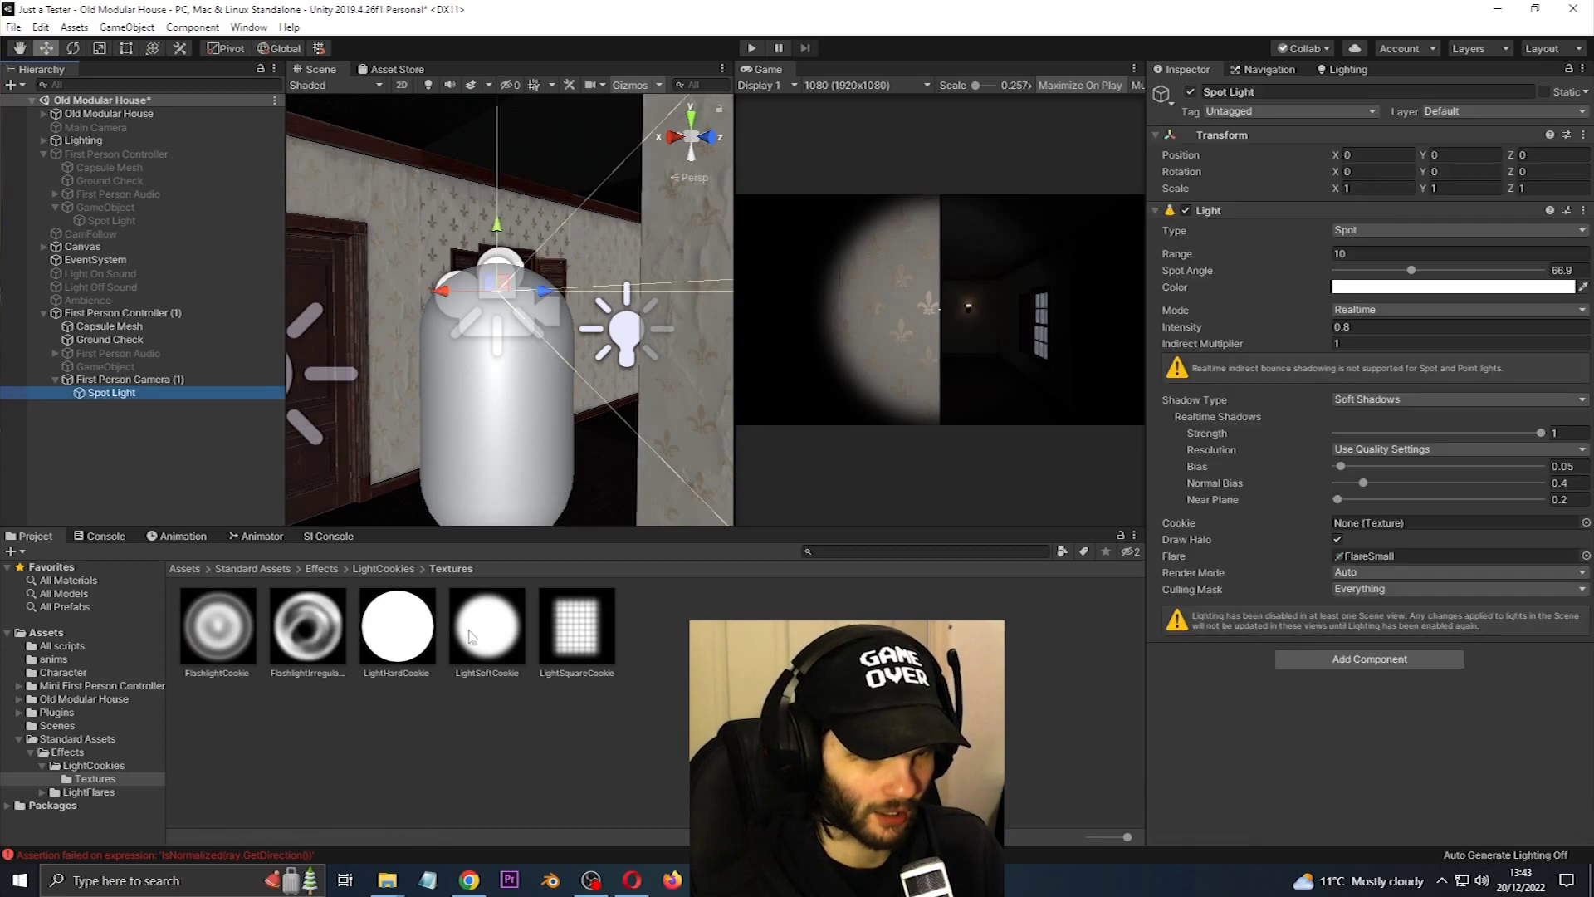
pyautogui.moveTo(487, 627); pyautogui.dragTo(1370, 532)
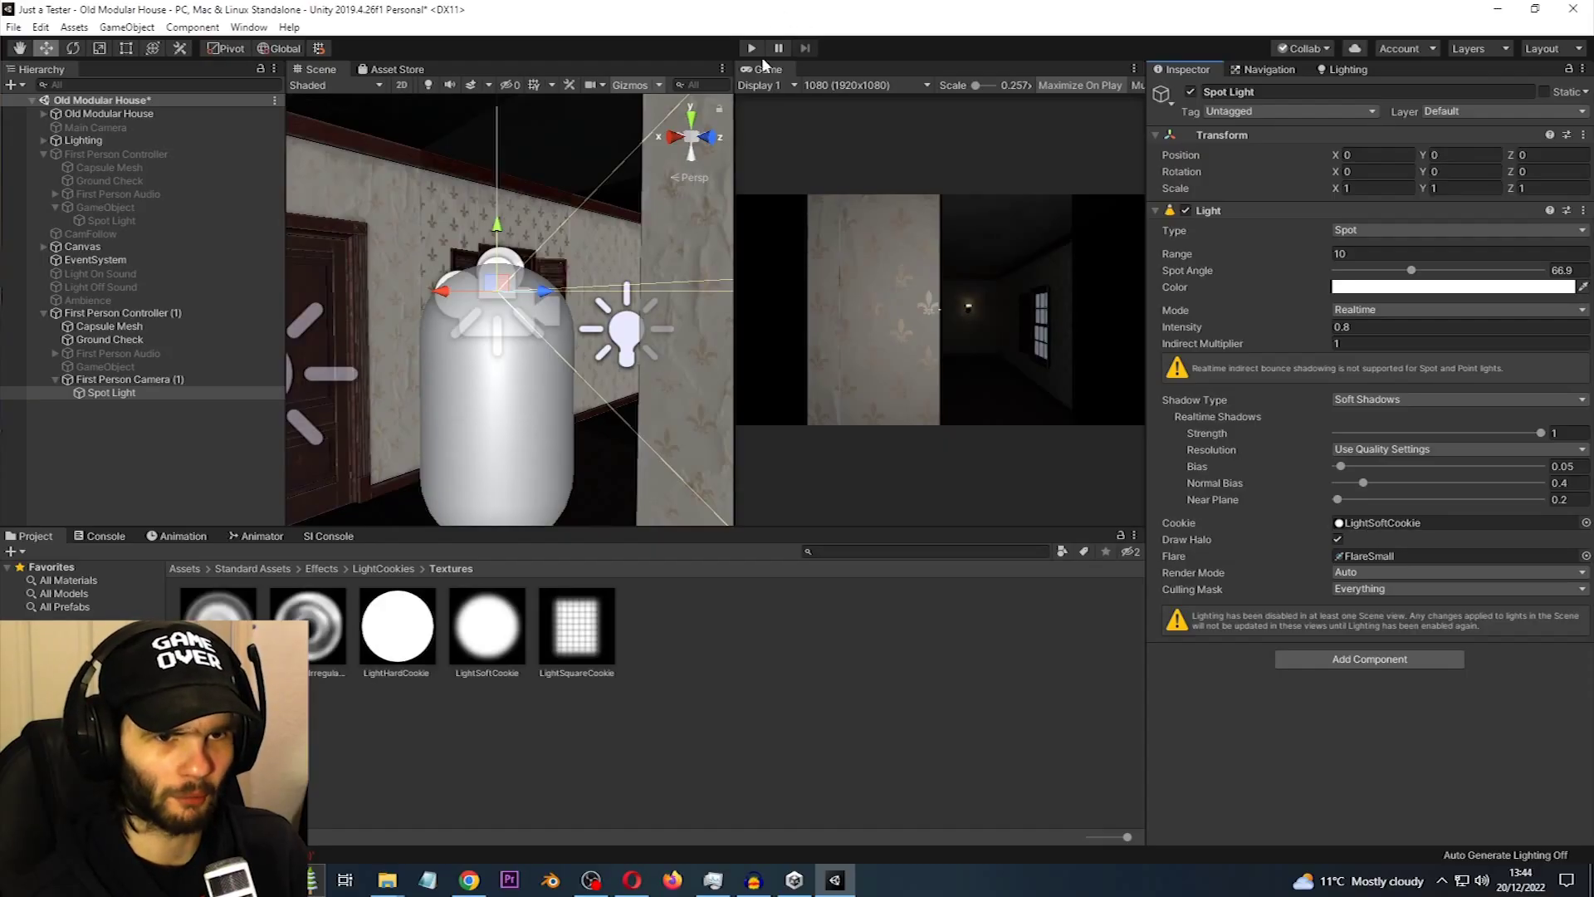
pyautogui.click(747, 47)
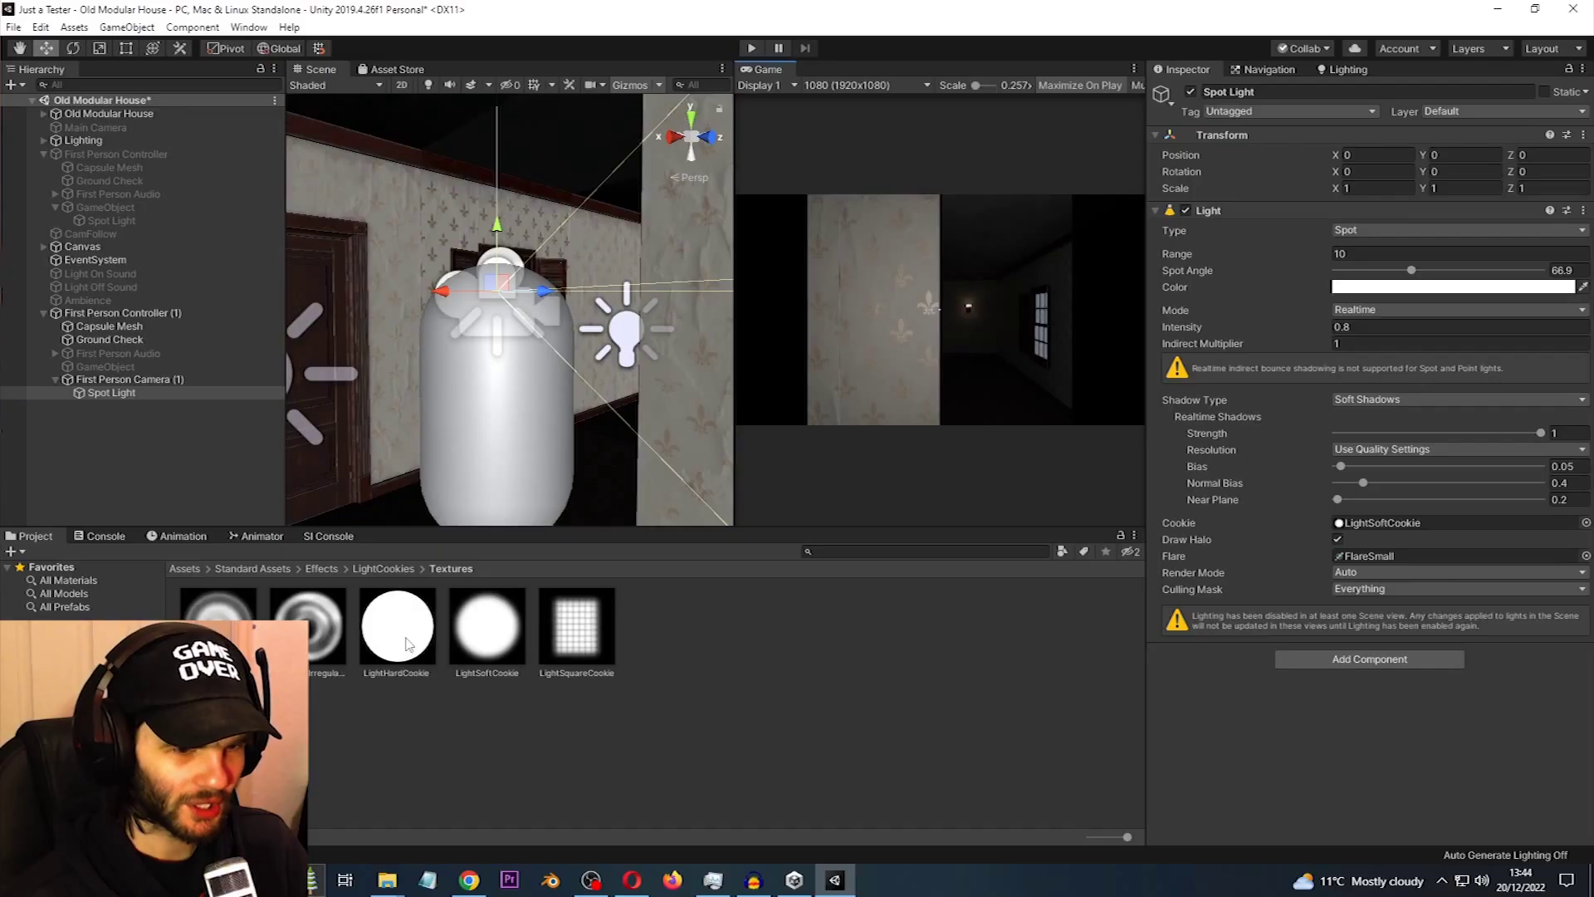
# - Try LightHardCookie and LightSquareCookie, then settle on FlashlightCookie as the spot light's cookie
pyautogui.moveTo(407, 644); pyautogui.dragTo(1453, 527)
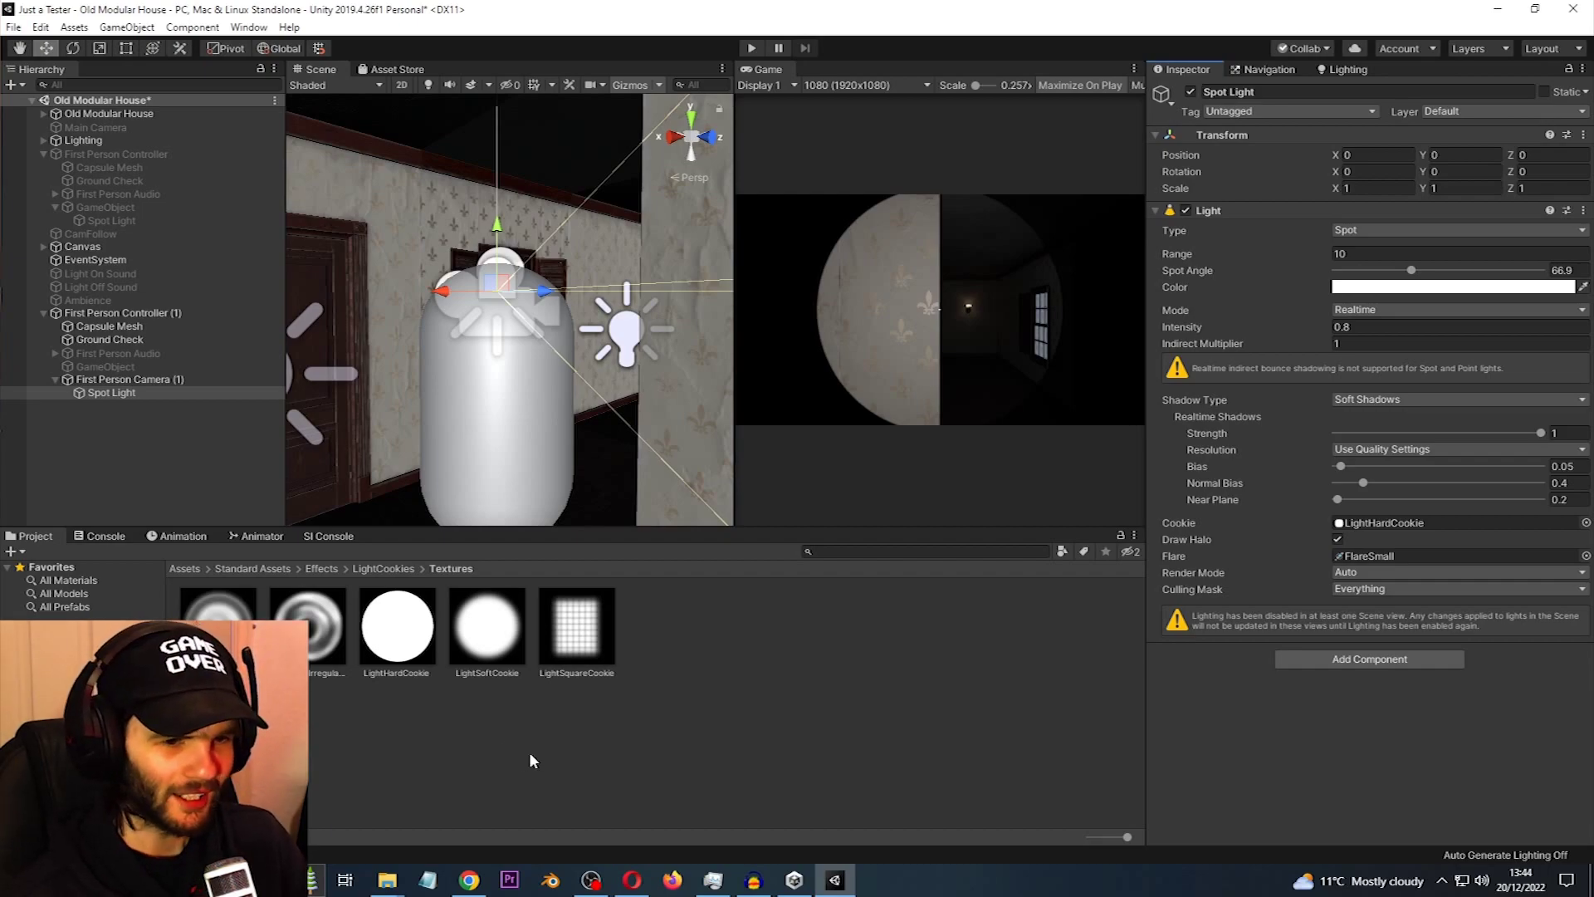
pyautogui.moveTo(599, 620); pyautogui.dragTo(1391, 528)
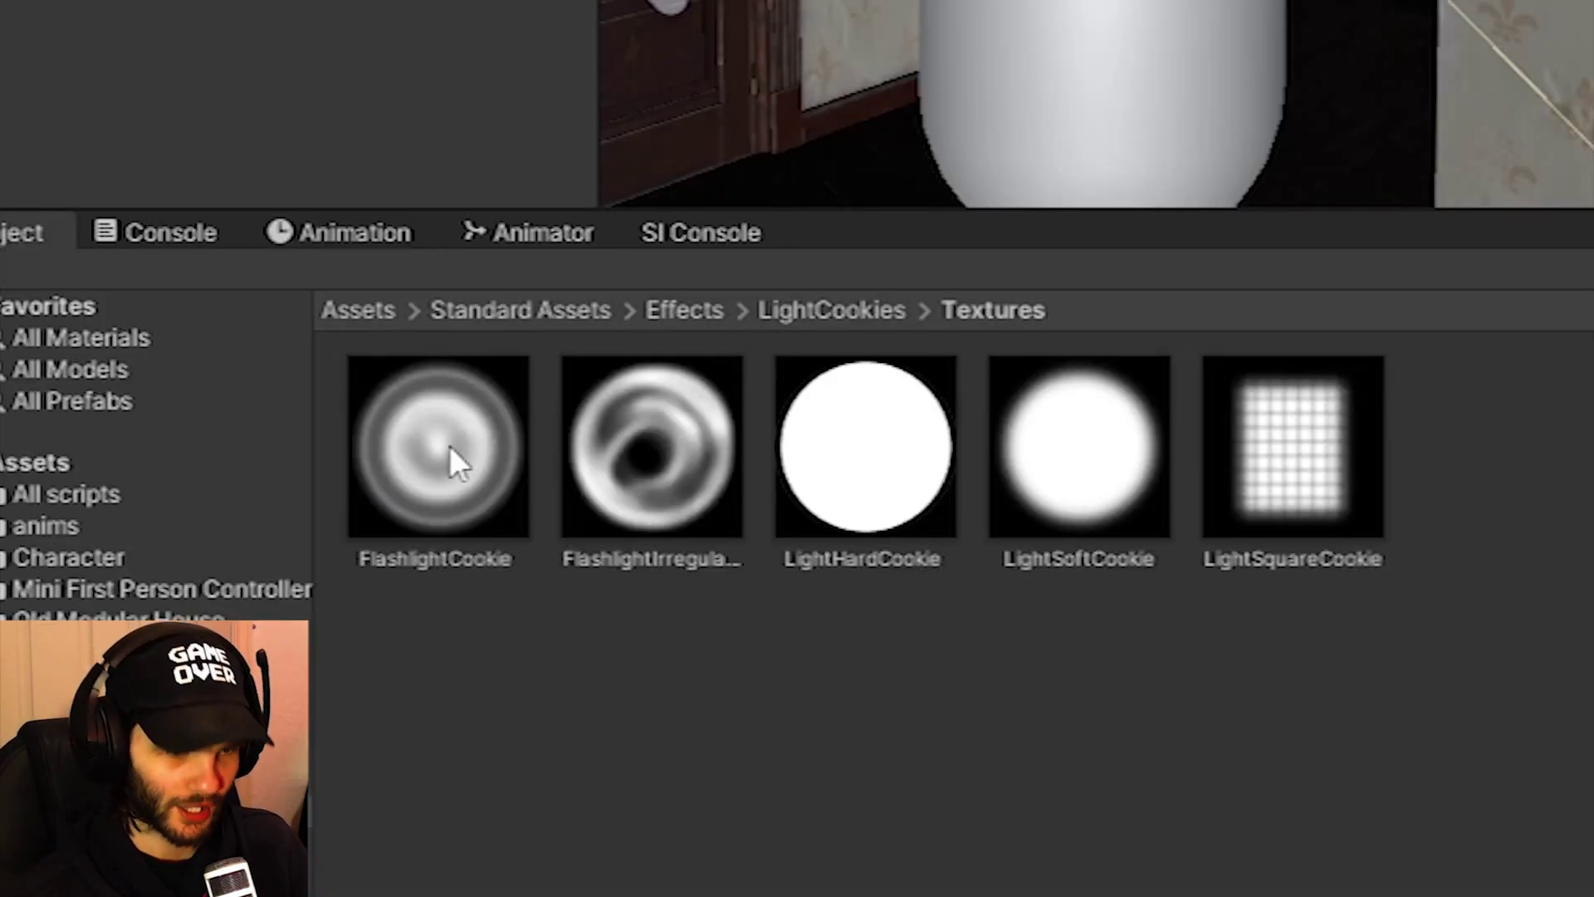
pyautogui.moveTo(209, 631); pyautogui.dragTo(1434, 527)
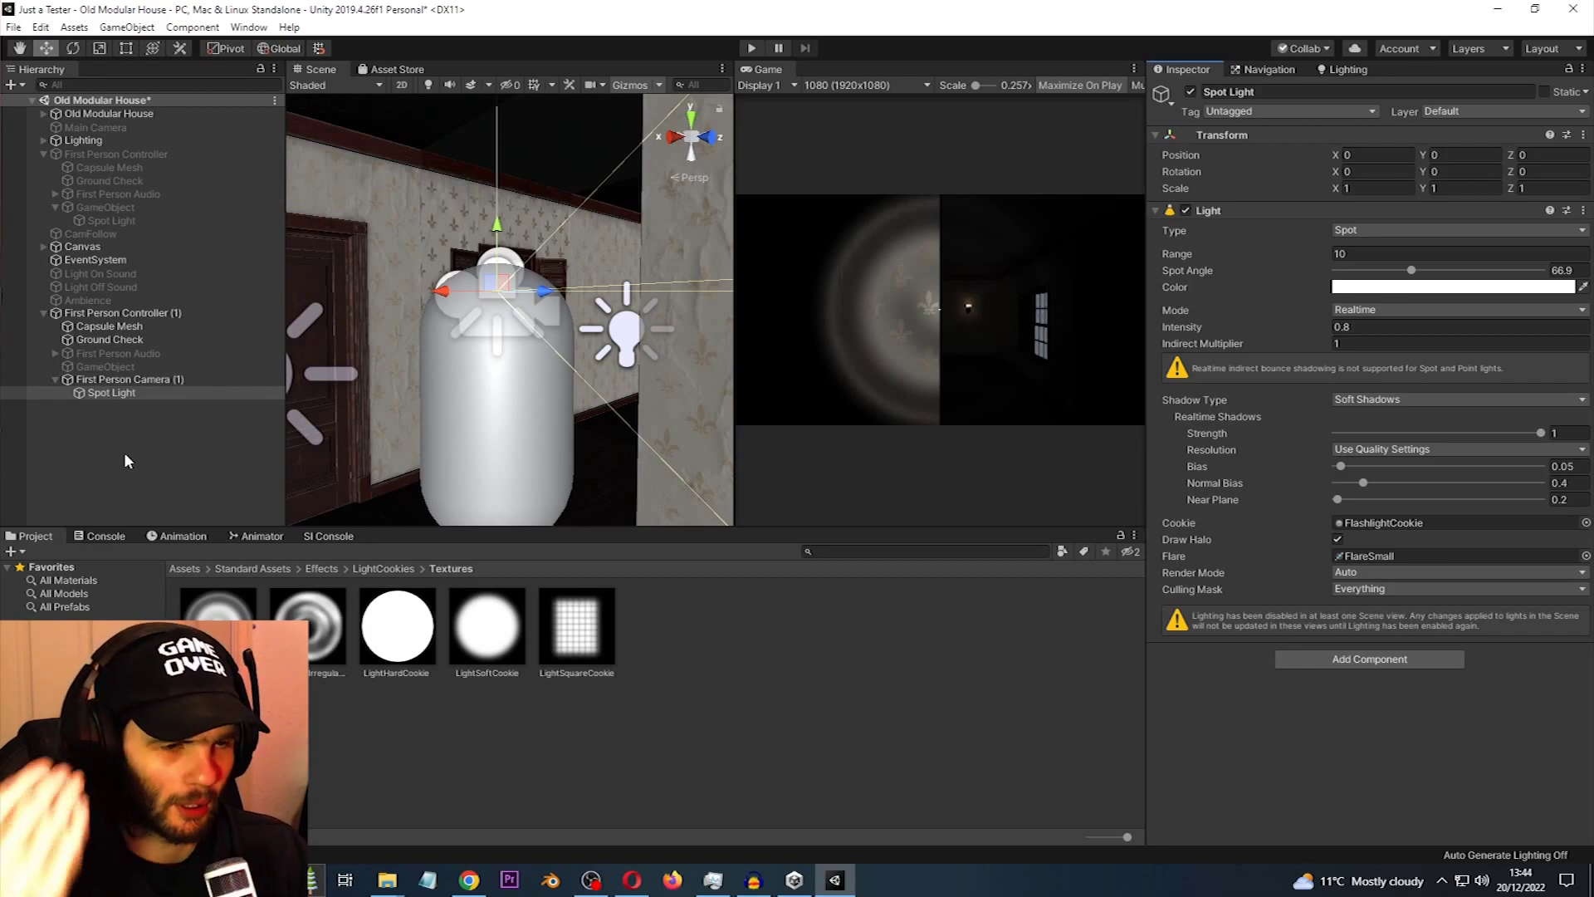
pyautogui.click(127, 391)
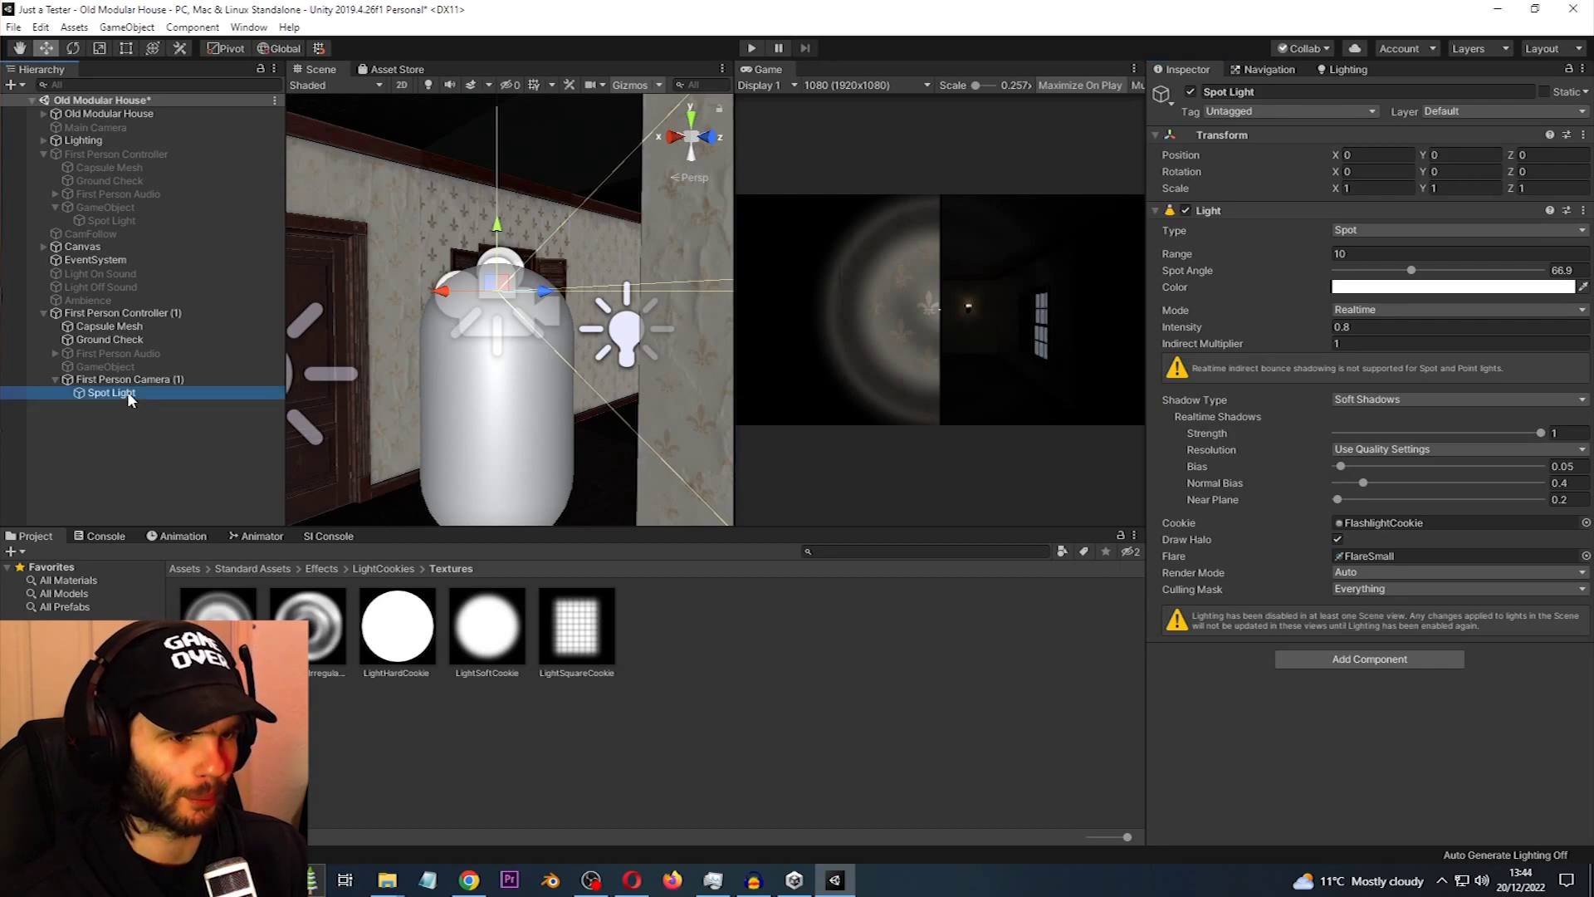
# - Move Spot Light under First Person Controller (1) and play-test the FlashlightCookie beam
pyautogui.moveTo(127, 391); pyautogui.dragTo(130, 312)
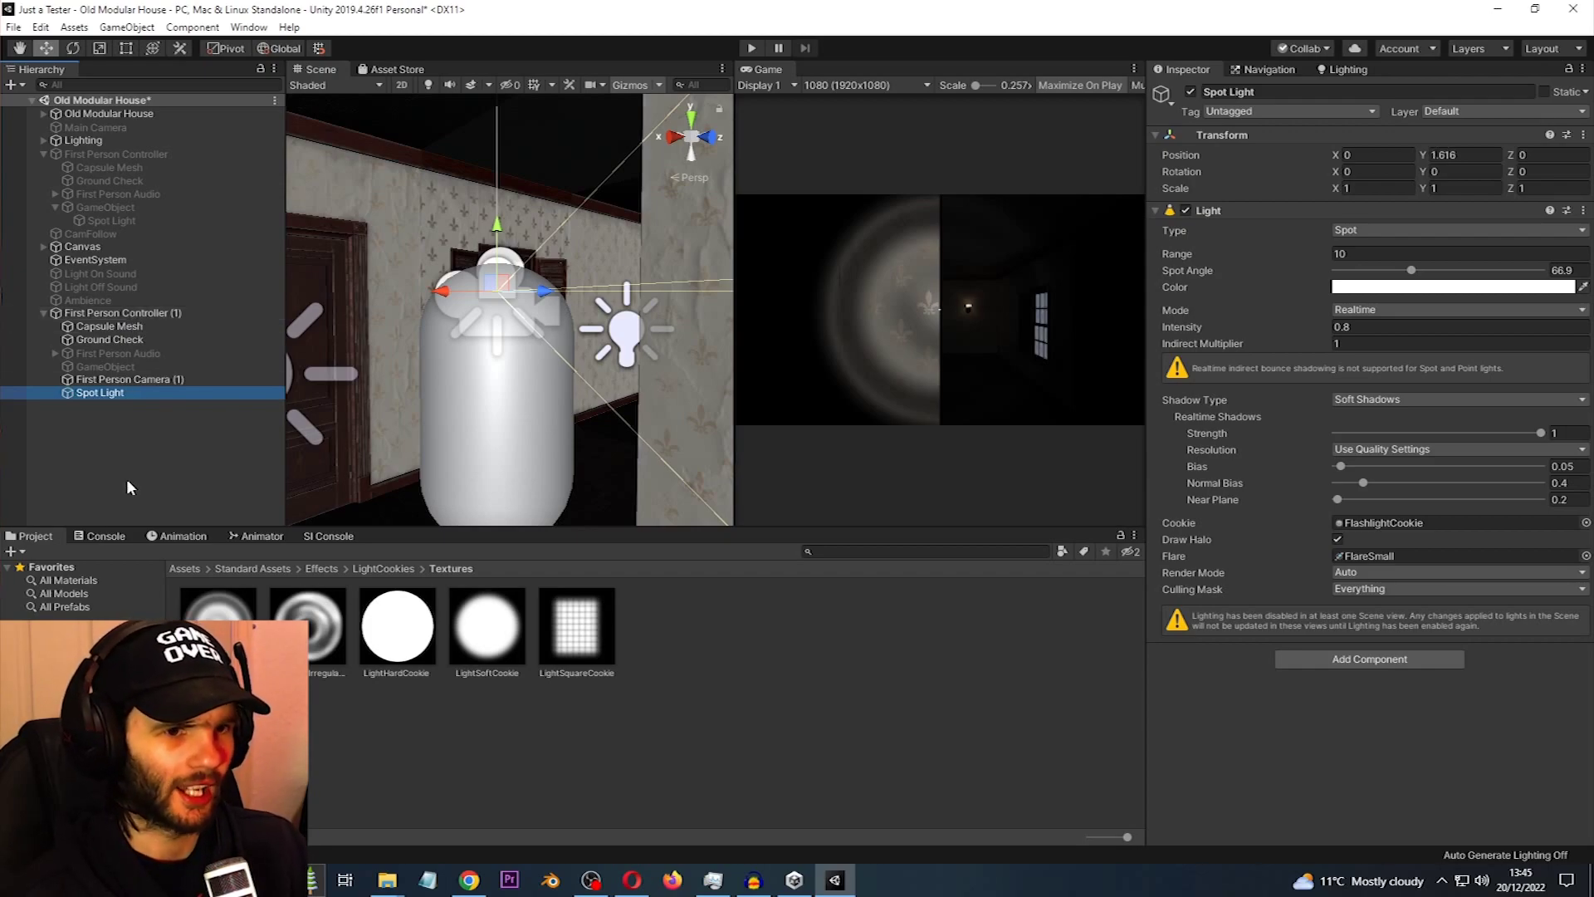
pyautogui.click(752, 48)
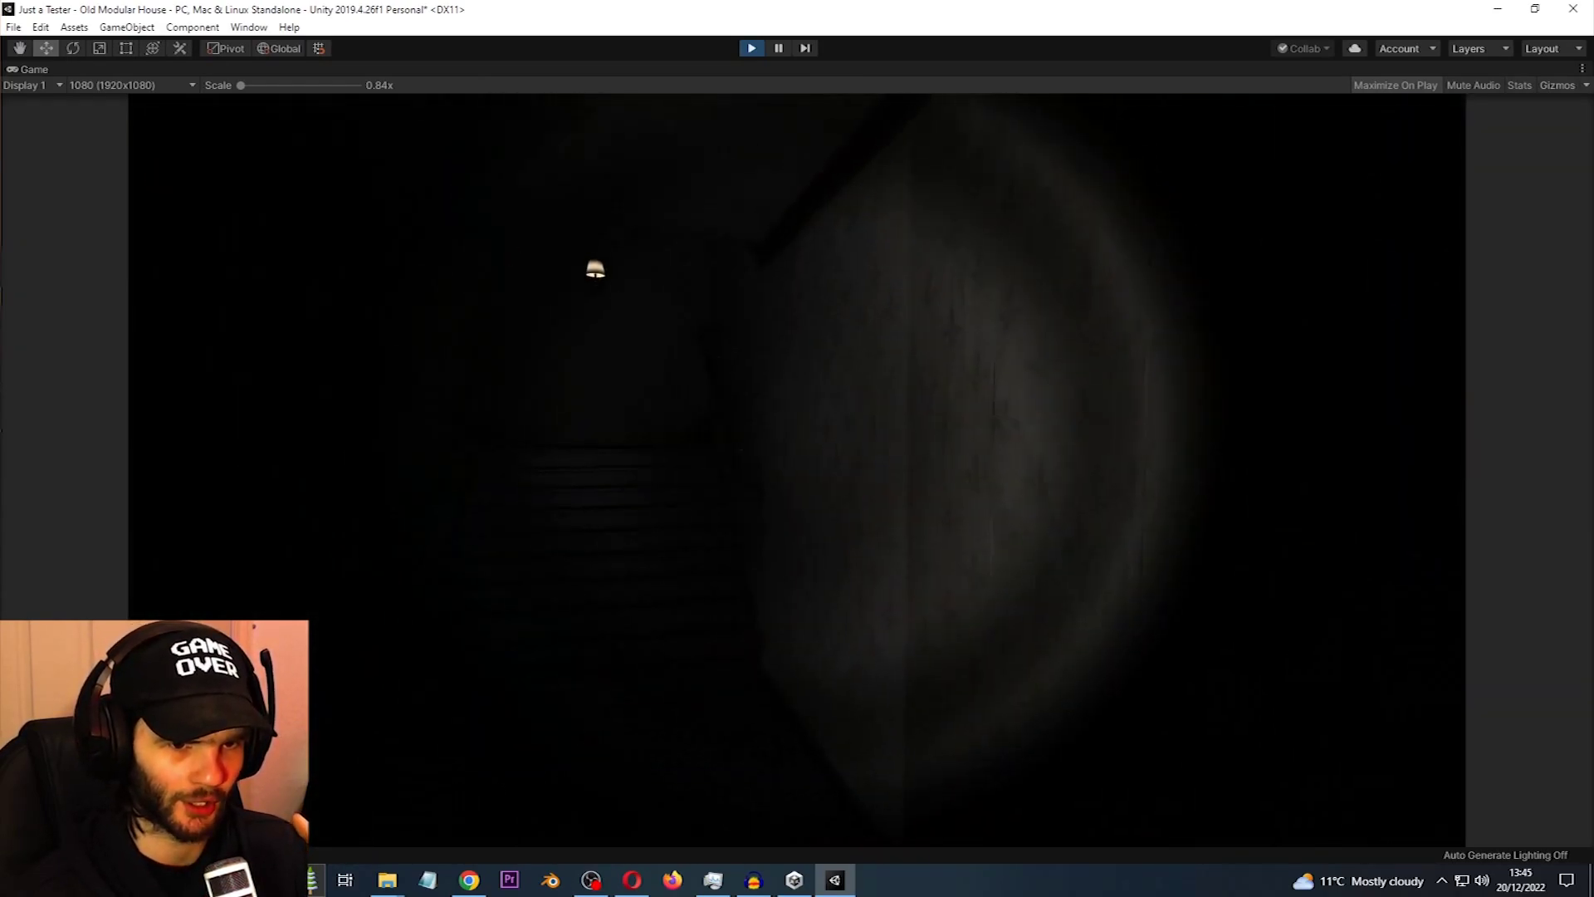
pyautogui.hotkey('shift', 'space')
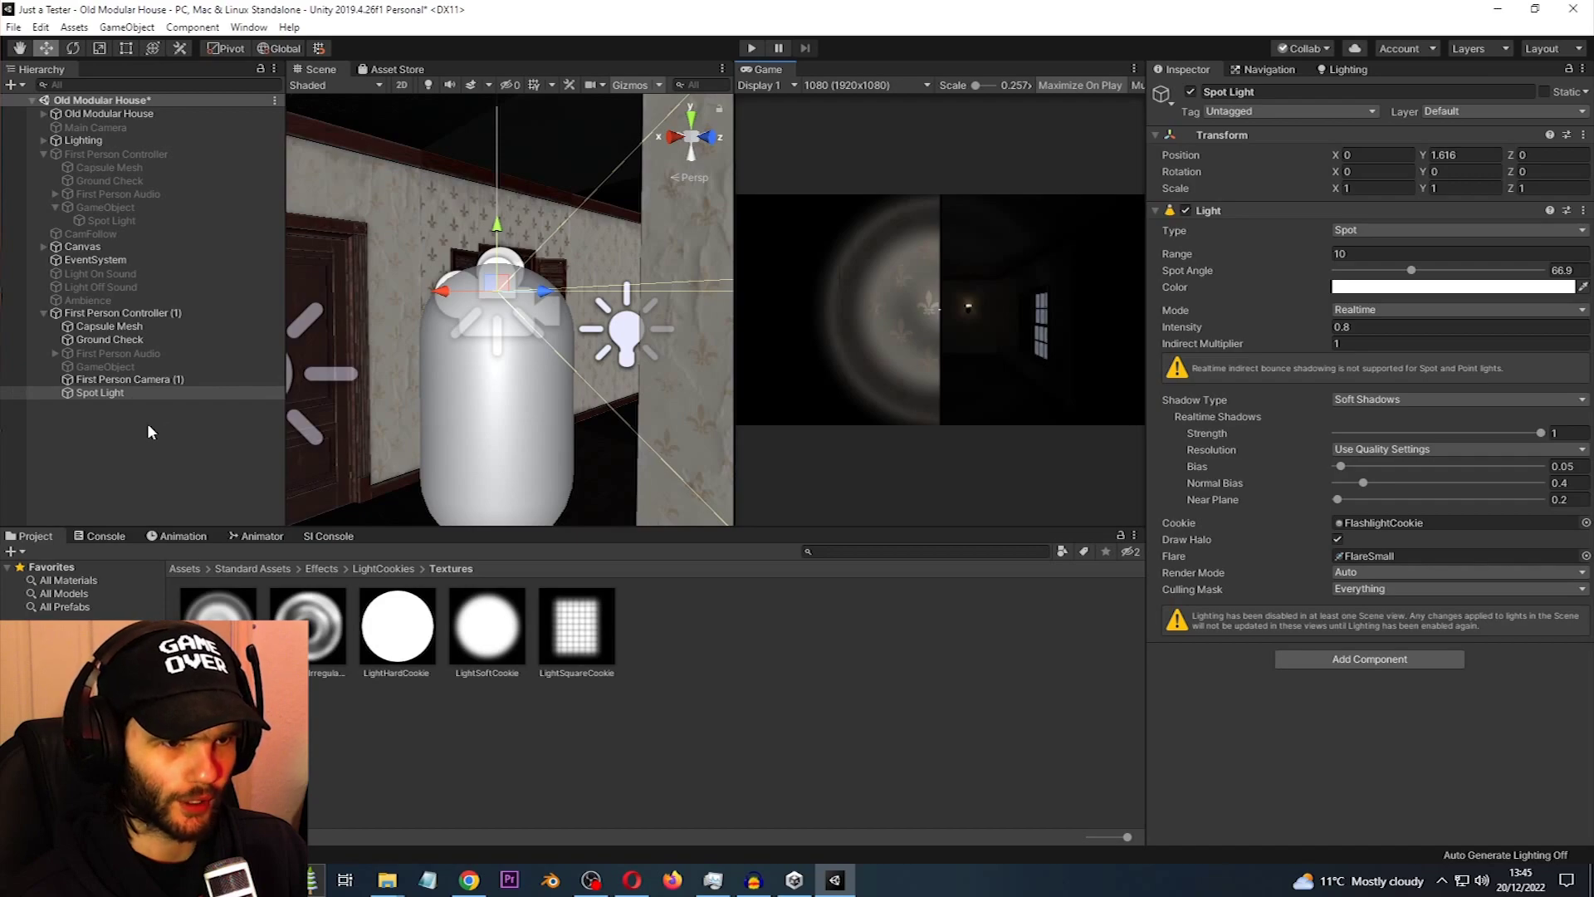
# - Copy the First Person Look component from First Person Camera (1)
pyautogui.click(132, 379)
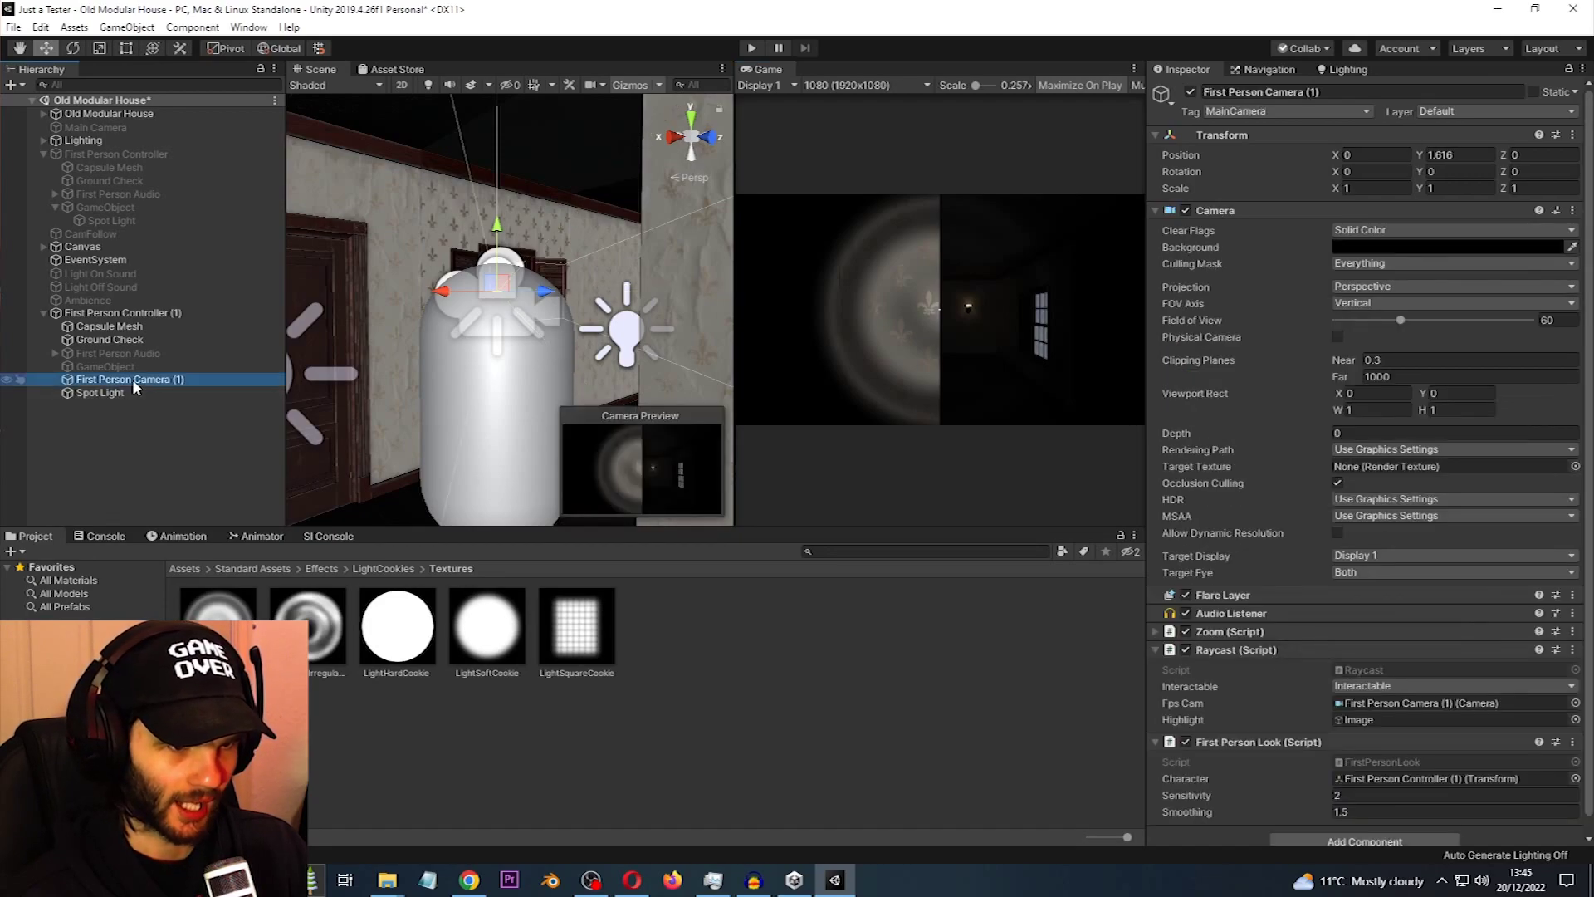
pyautogui.scroll(-1, 1364, 653)
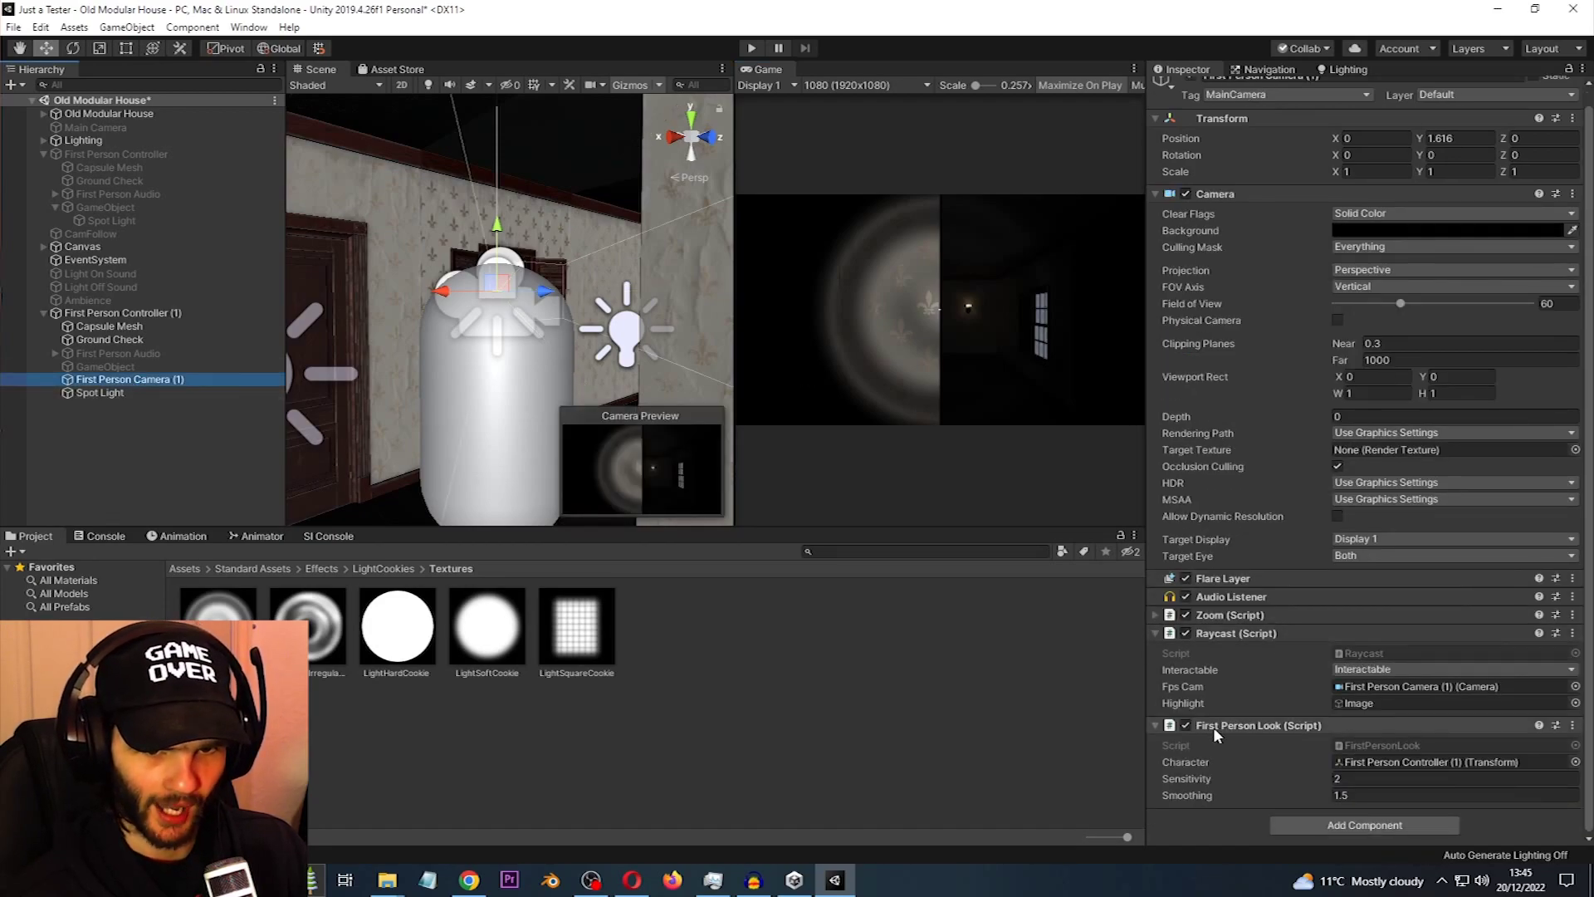
pyautogui.rightClick(1262, 724)
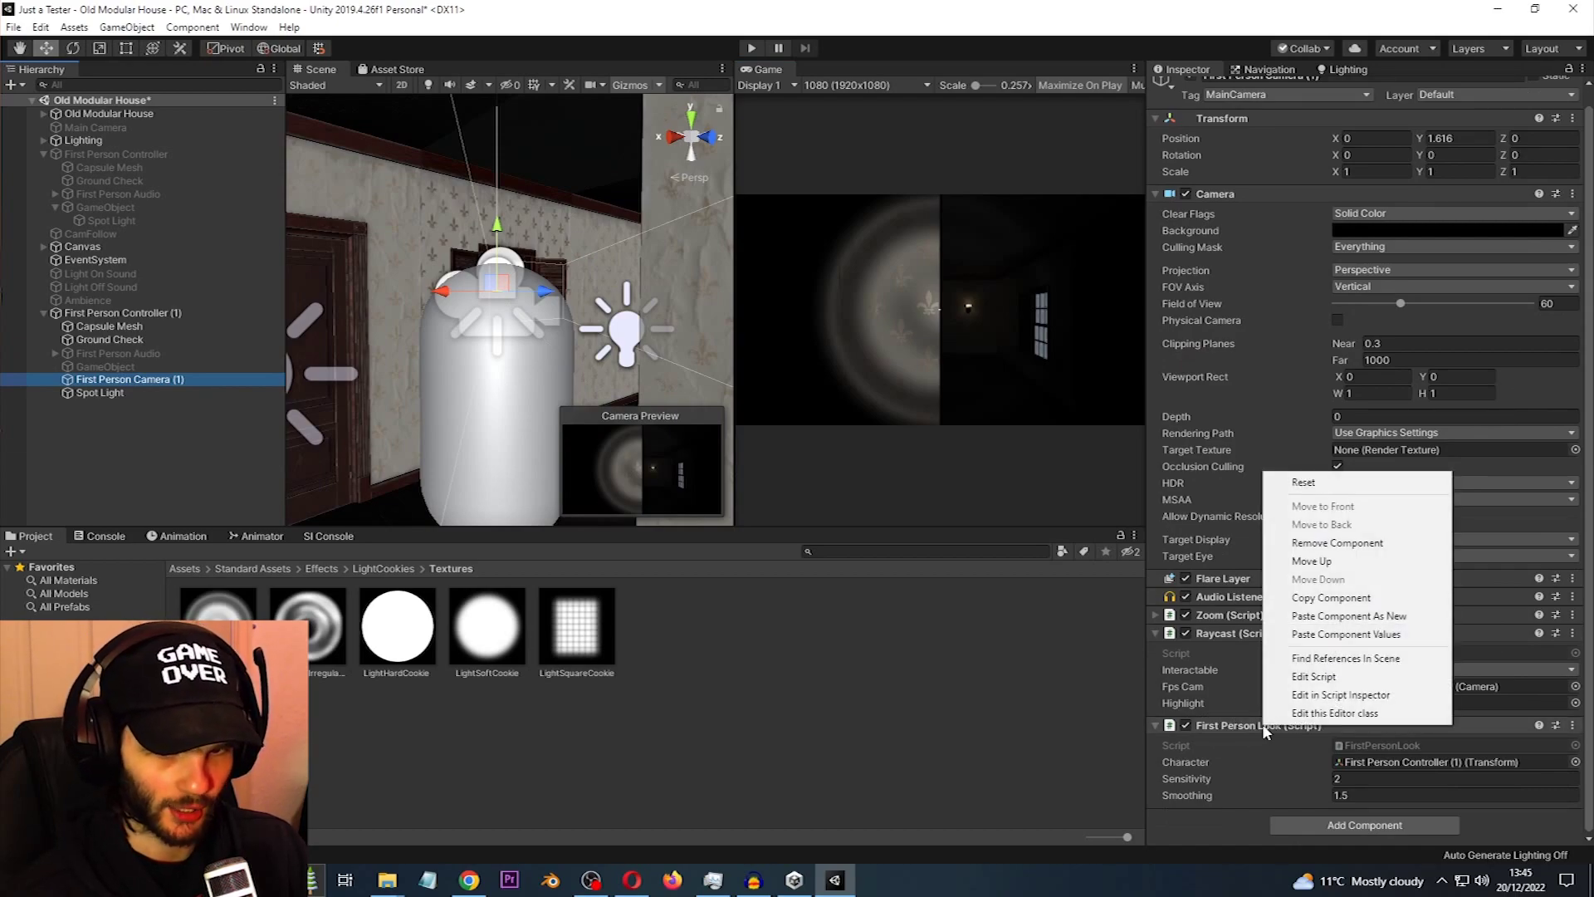
pyautogui.click(1307, 597)
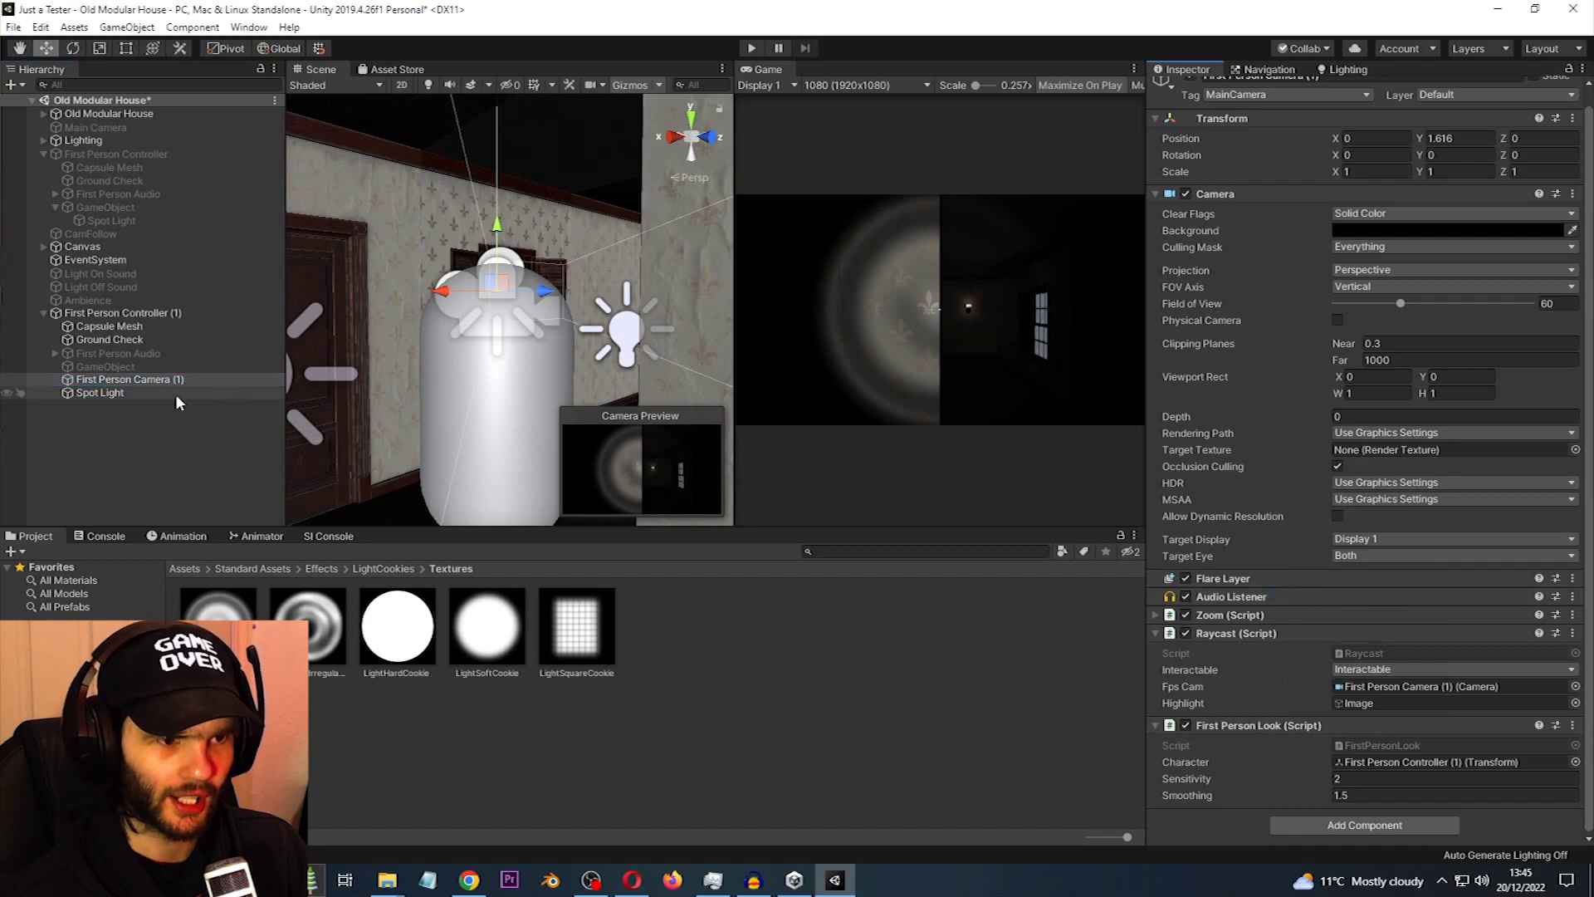
# - Paste First Person Look (Sensitivity 2, Smoothing 1.5) onto Spot Light as a new component and play-test
pyautogui.click(106, 393)
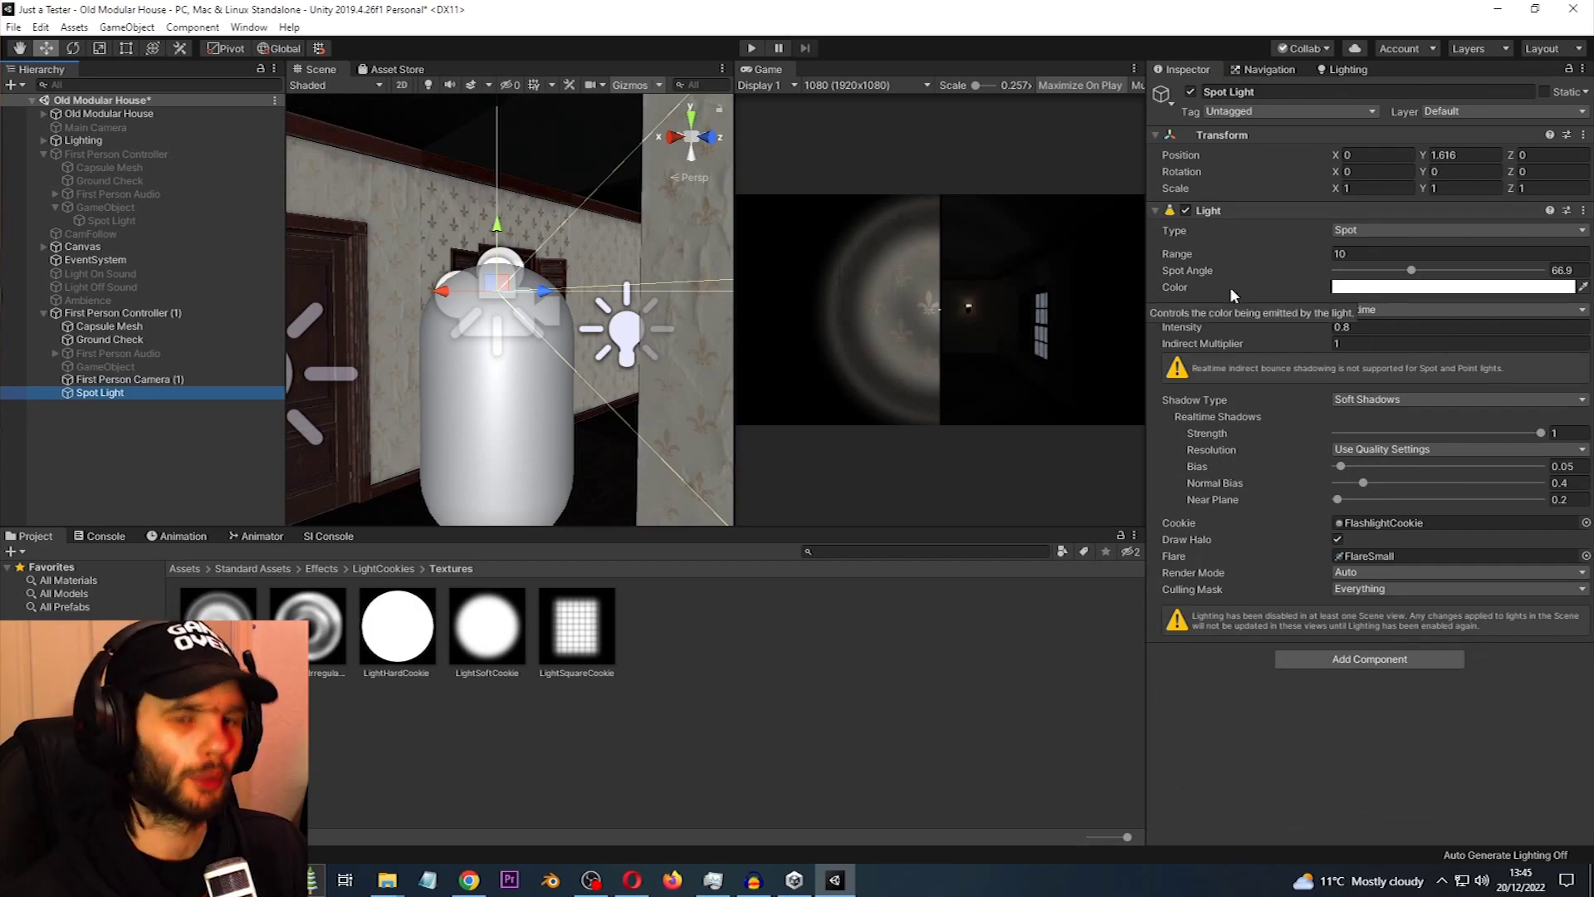
pyautogui.rightClick(1226, 211)
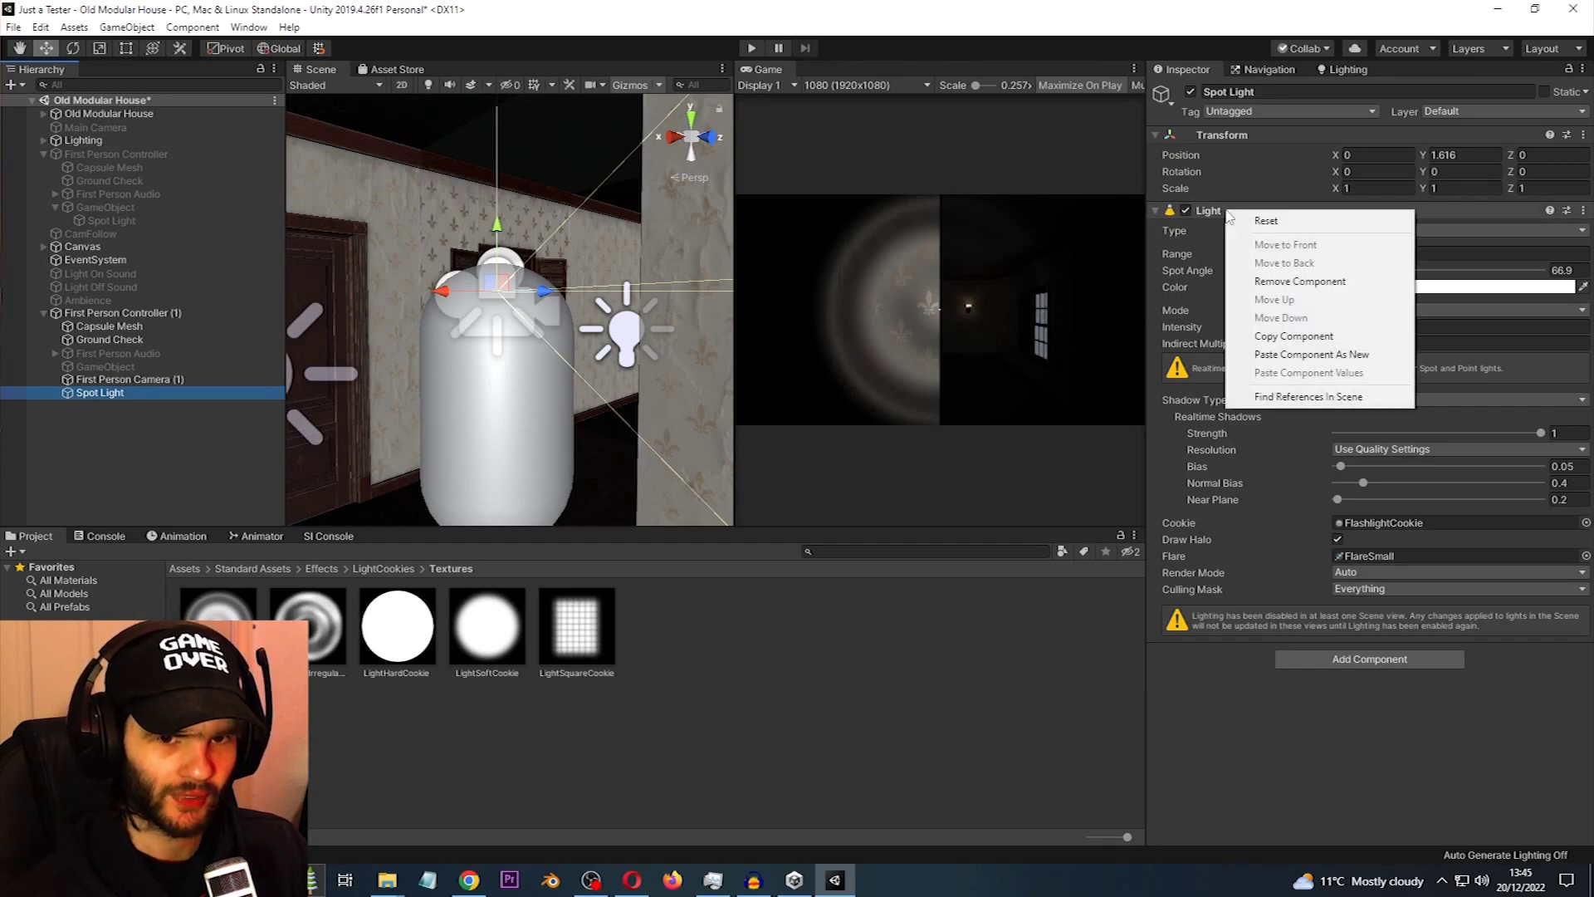
pyautogui.click(1300, 357)
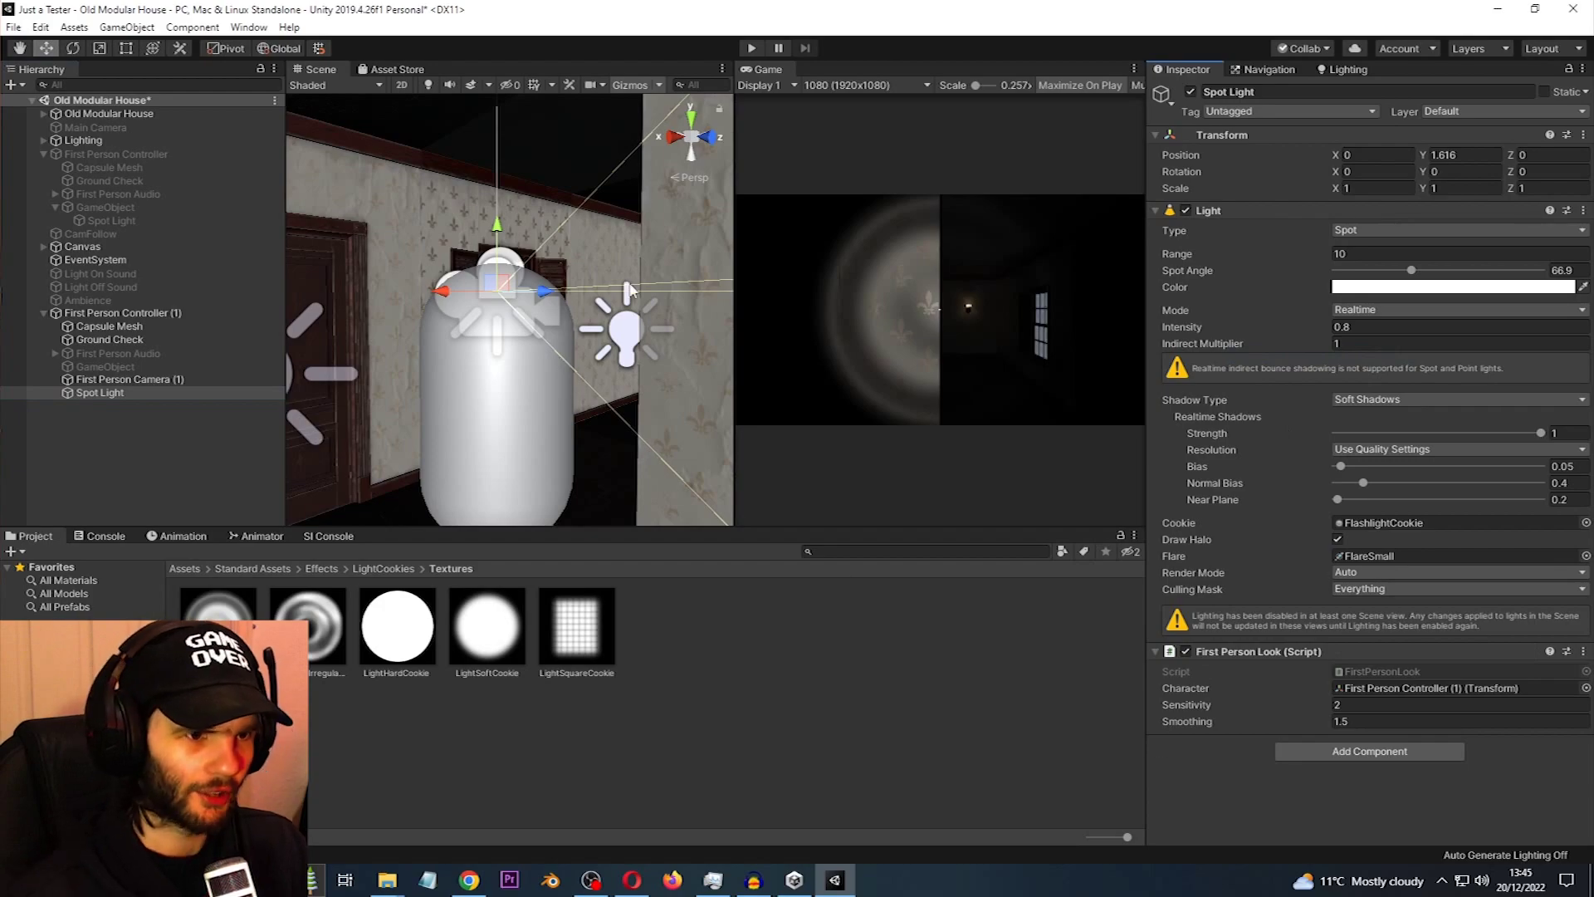
pyautogui.click(753, 48)
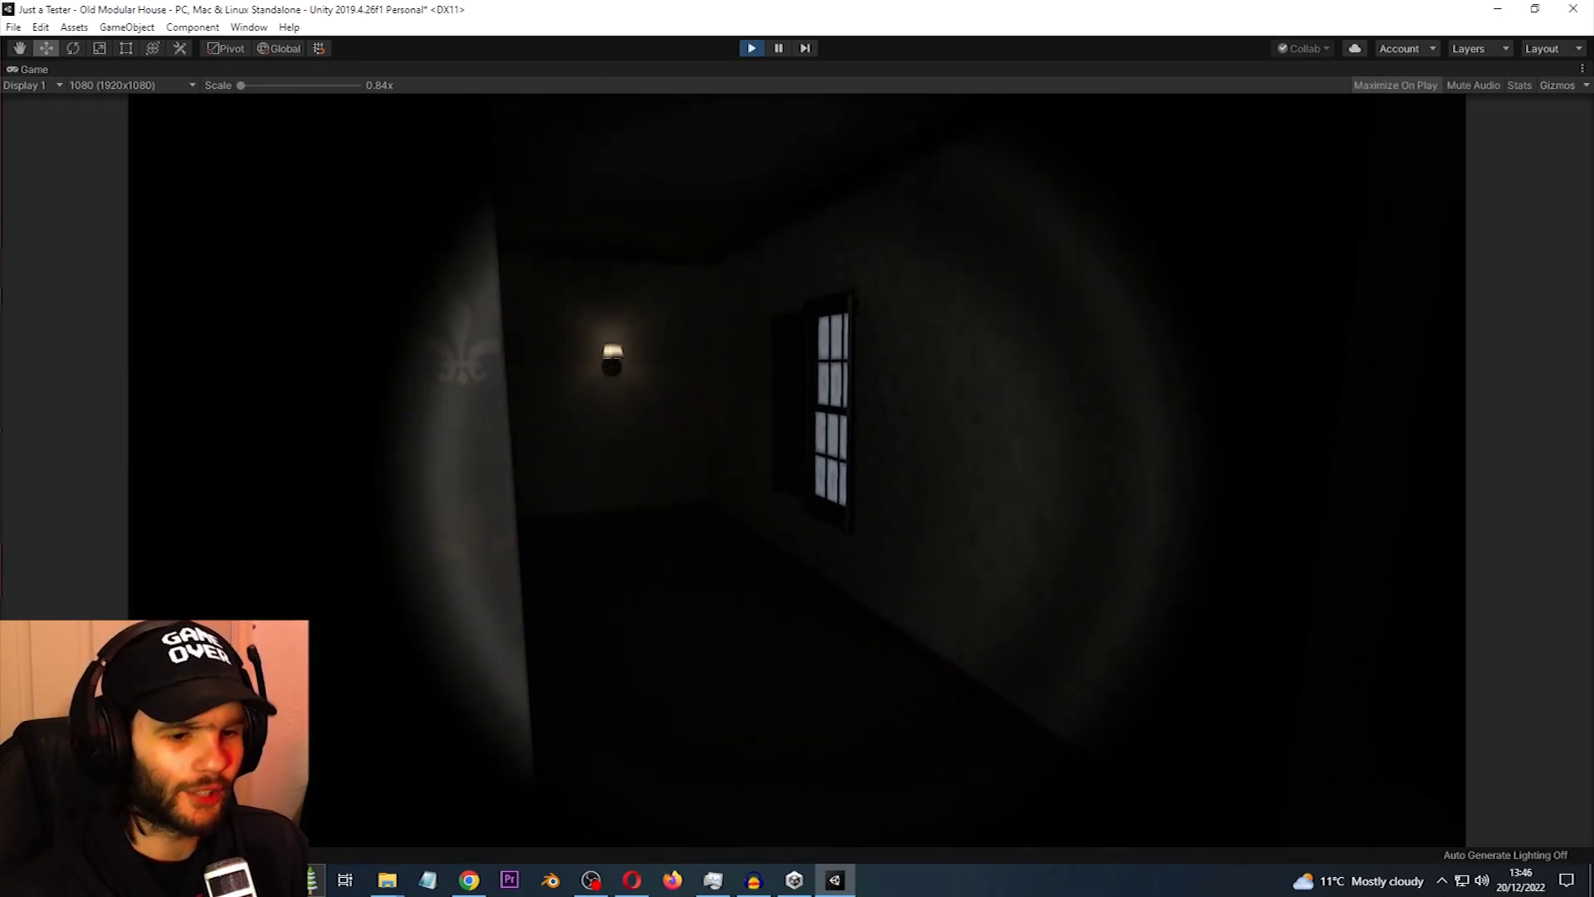
# - Stop play, remove First Person Look from First Person Camera (1), and play-test again
pyautogui.hotkey('ctrl', 'p')
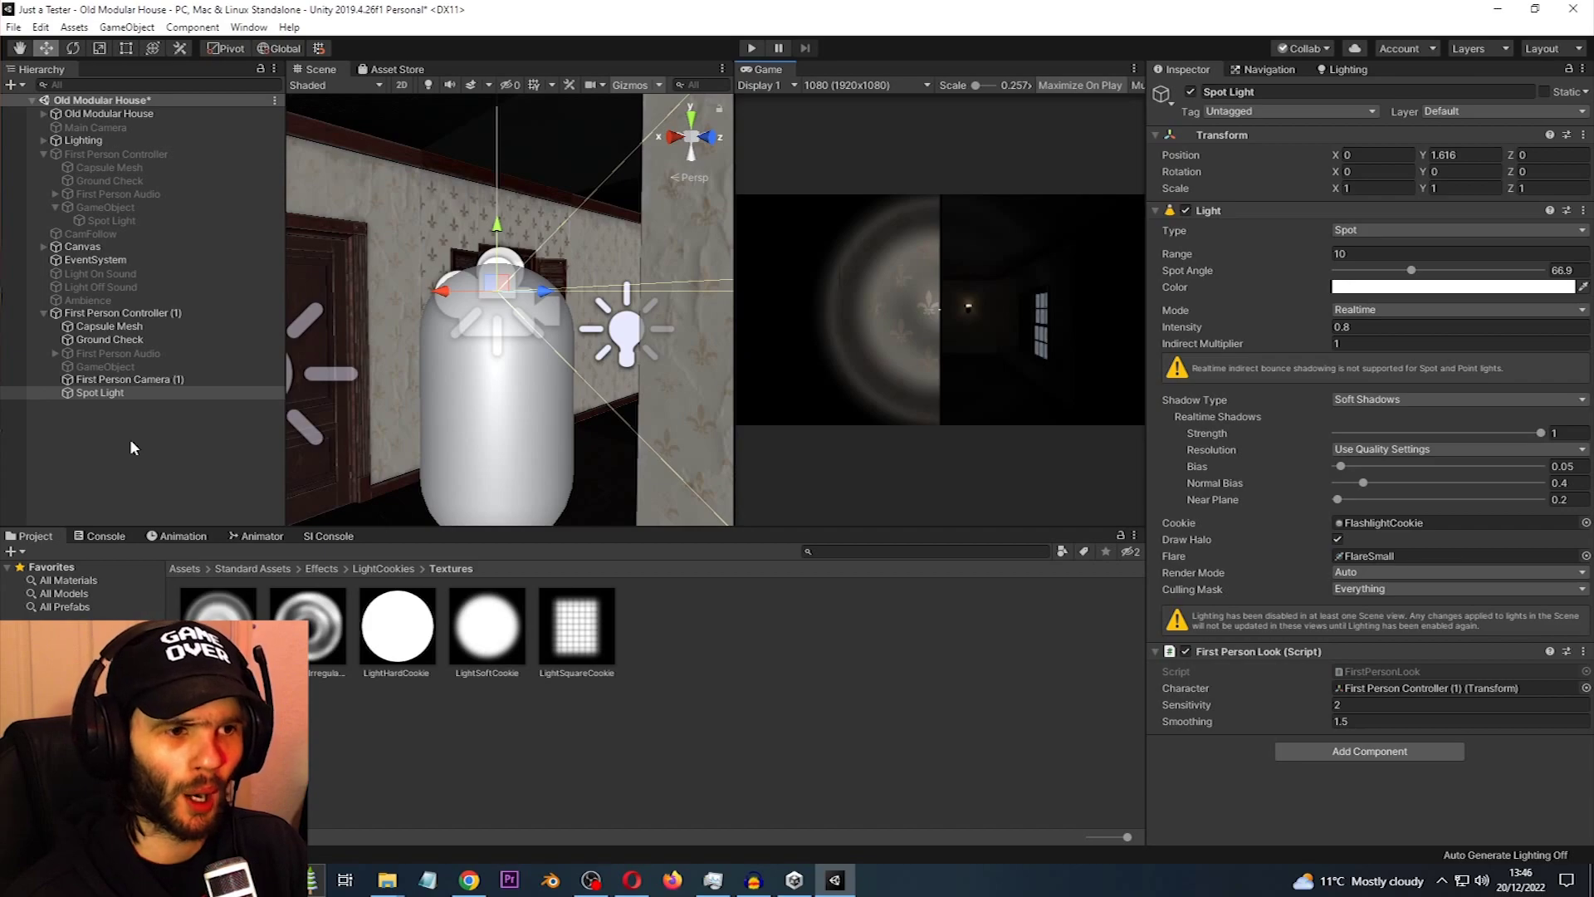
pyautogui.click(142, 379)
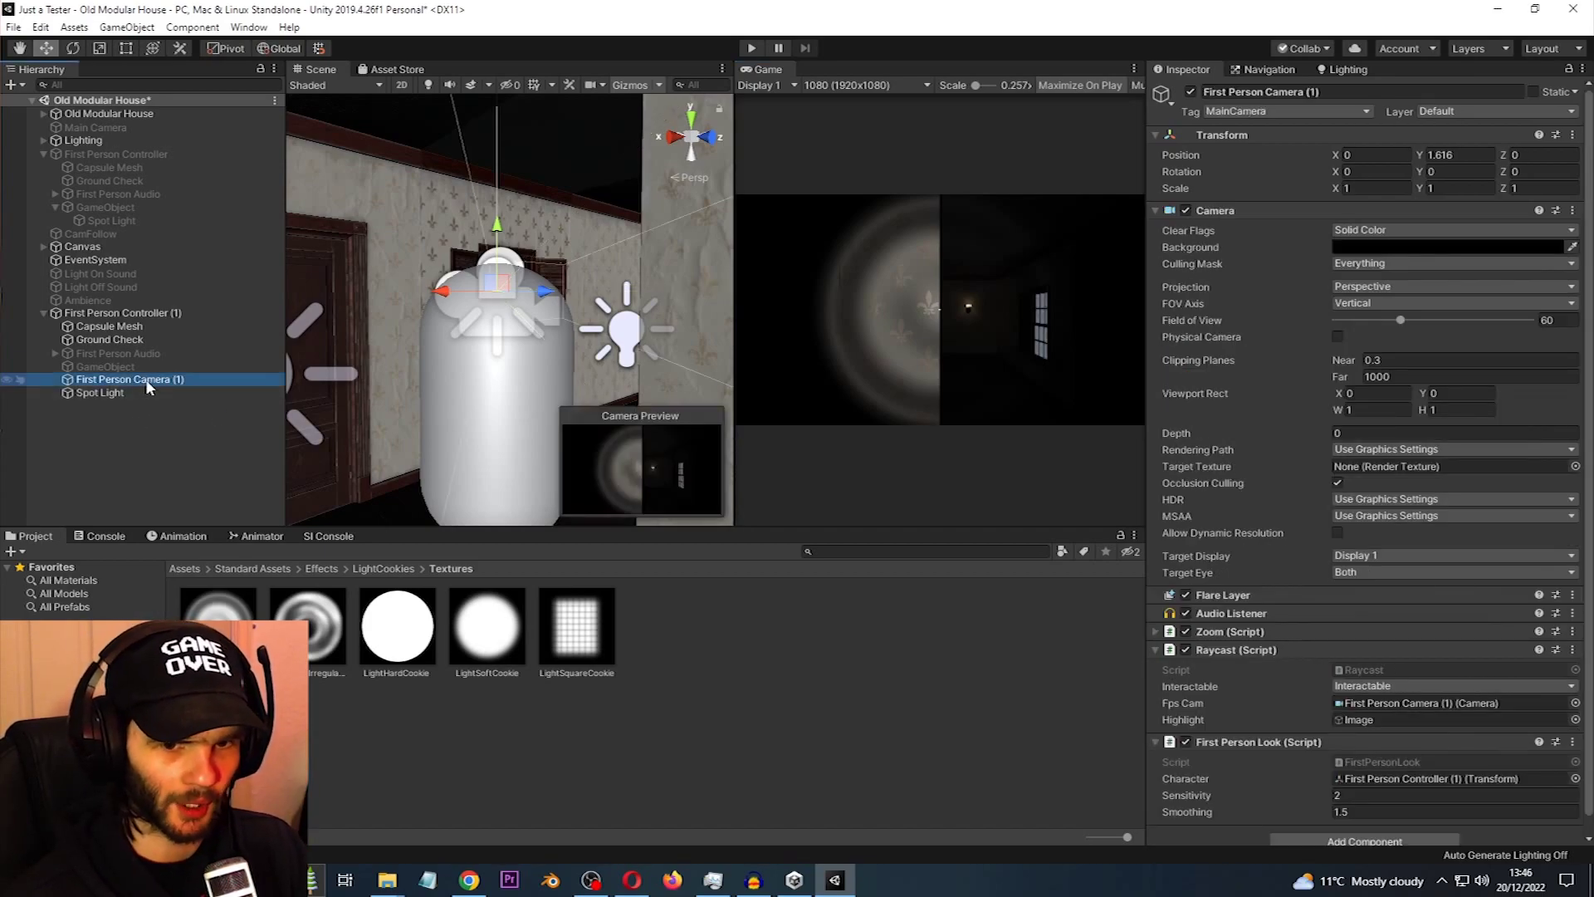
pyautogui.rightClick(1265, 742)
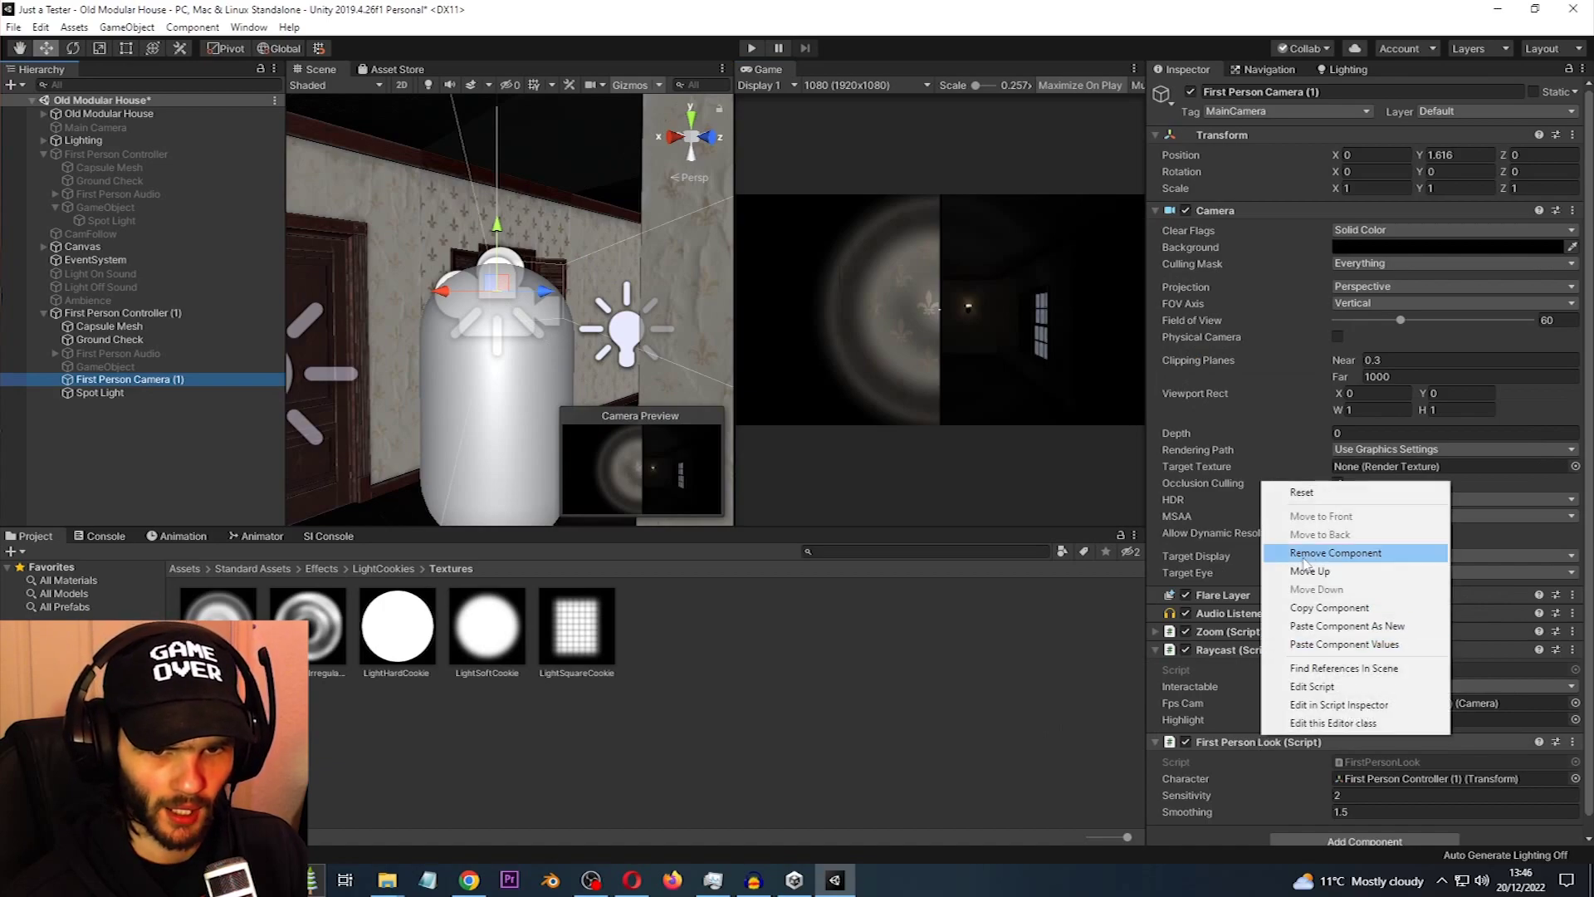
pyautogui.click(1335, 552)
pyautogui.click(753, 48)
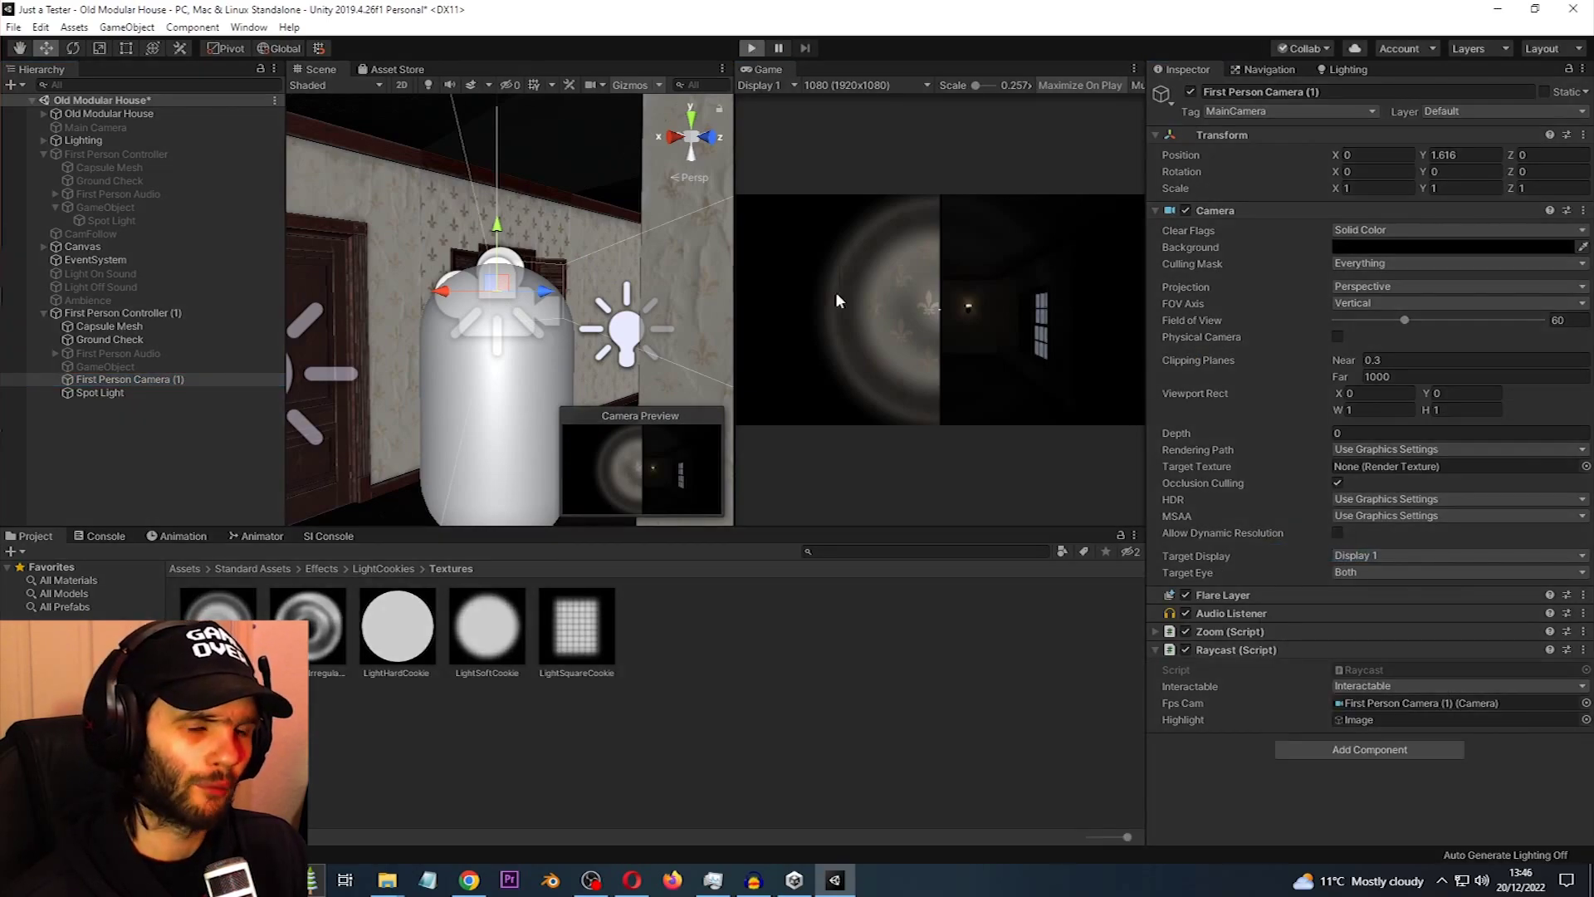